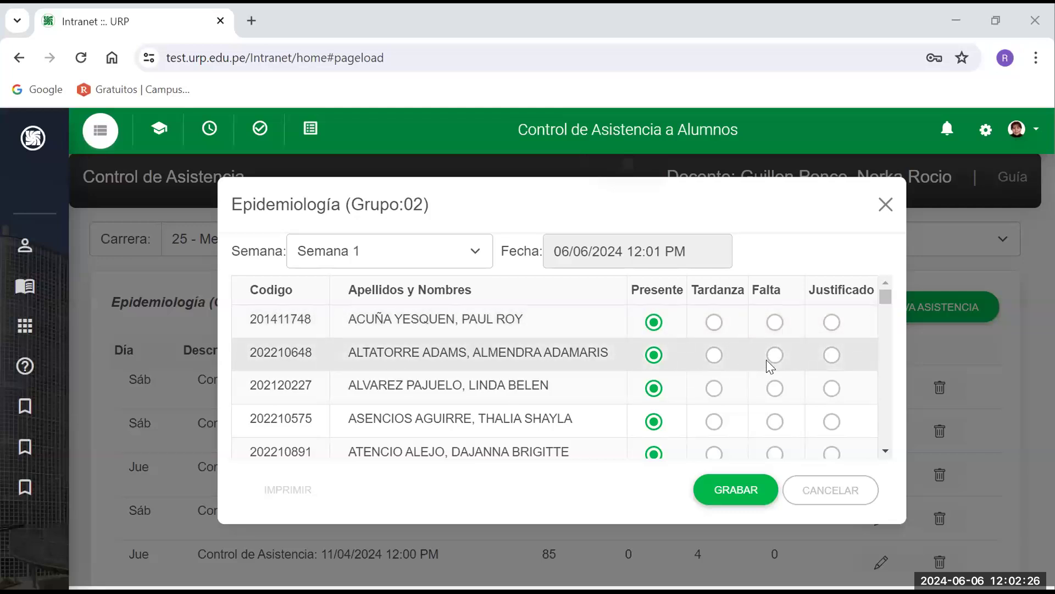
# Mark the 1st, 14th and 16th students in the Epidemiología (Grupo:02) attendance list as Falta
pyautogui.click(775, 324)
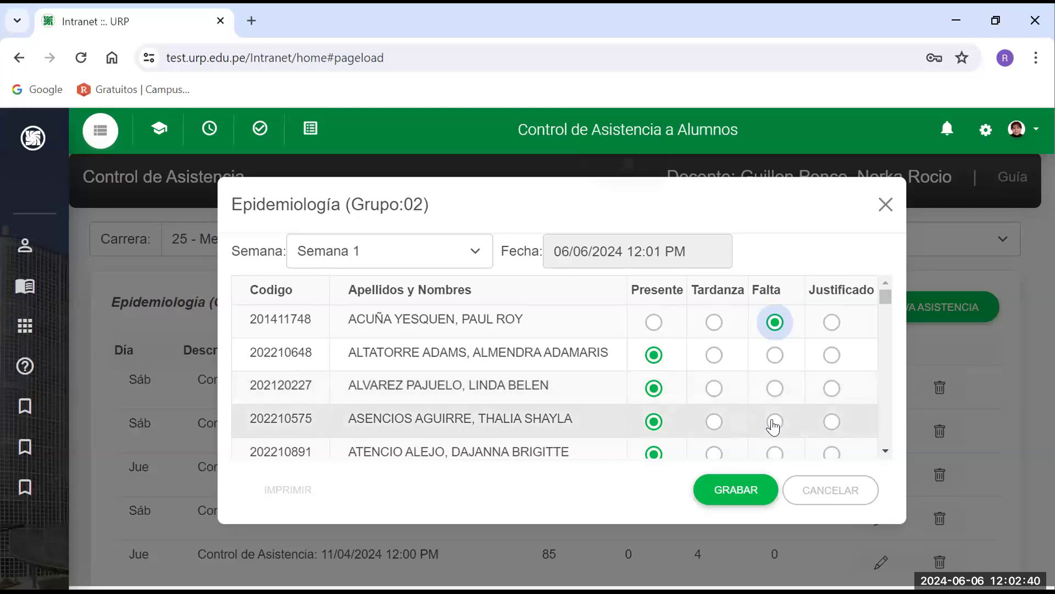
pyautogui.scroll(-3, 772, 421)
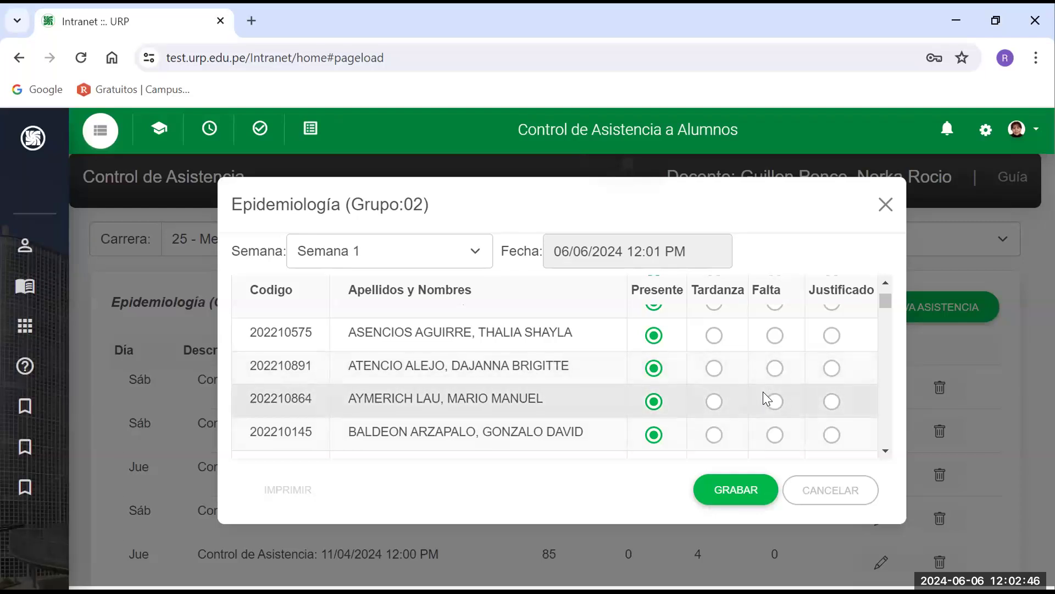
pyautogui.scroll(-2, 763, 391)
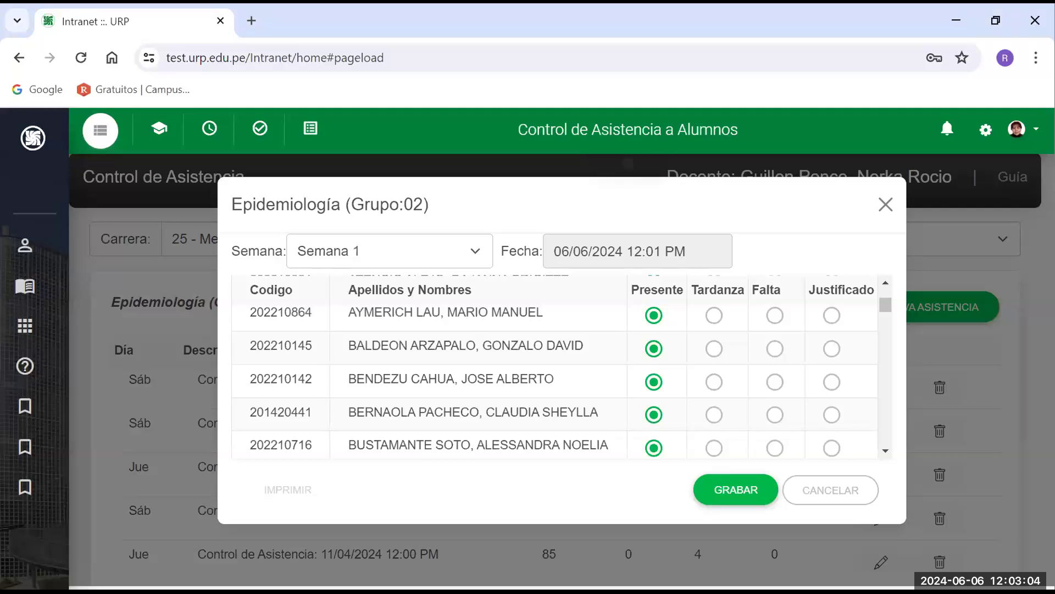
pyautogui.scroll(-2, 838, 386)
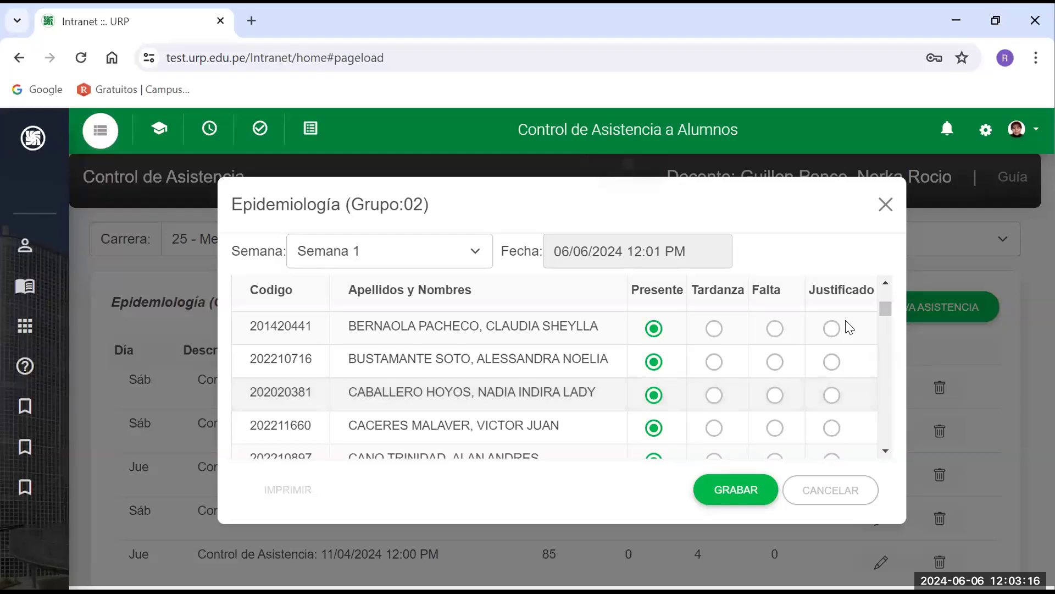
pyautogui.scroll(-2, 745, 333)
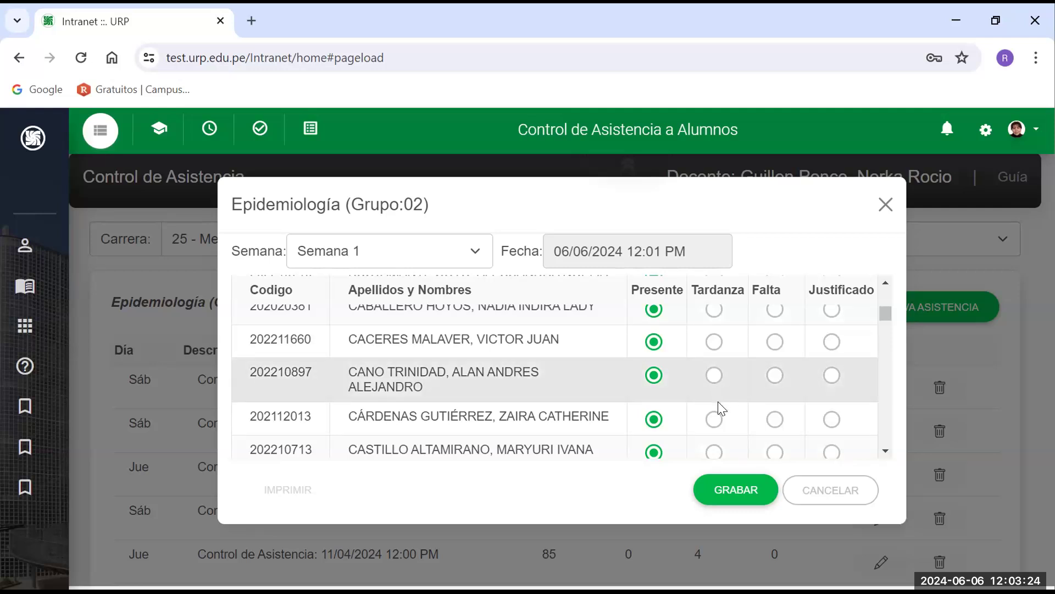
pyautogui.click(775, 421)
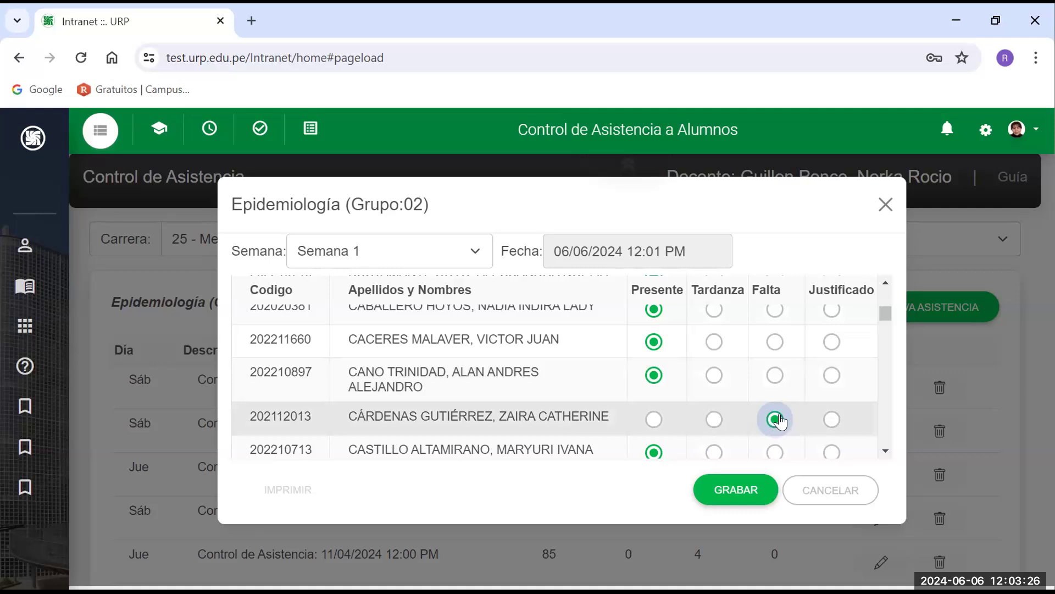
pyautogui.click(884, 450)
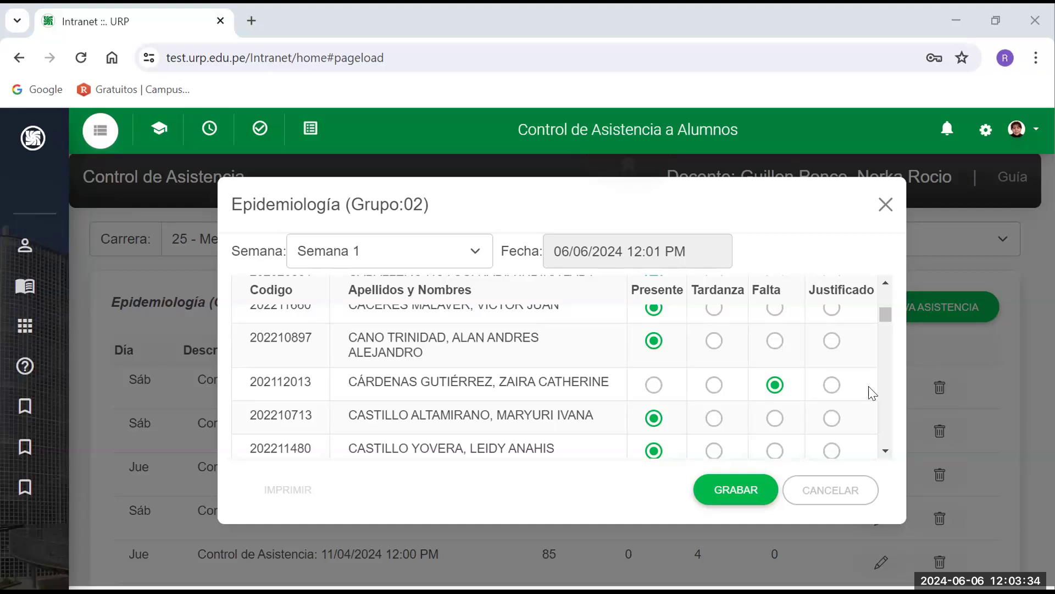
pyautogui.click(774, 451)
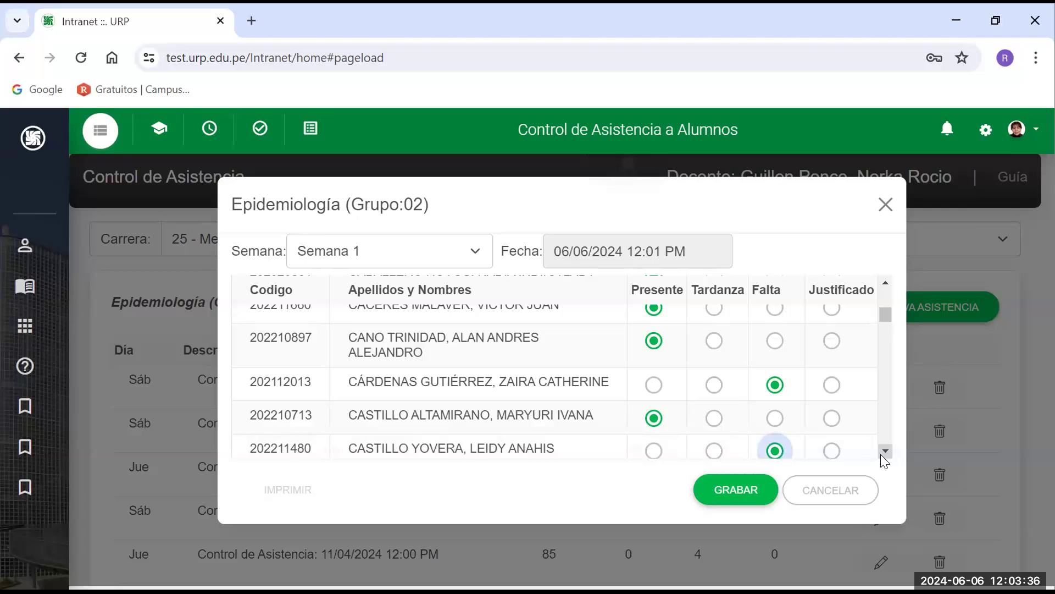
# Mark the 27th student in the attendance list as Falta, the second of the two sharing the surname Flores
pyautogui.scroll(-3, 881, 454)
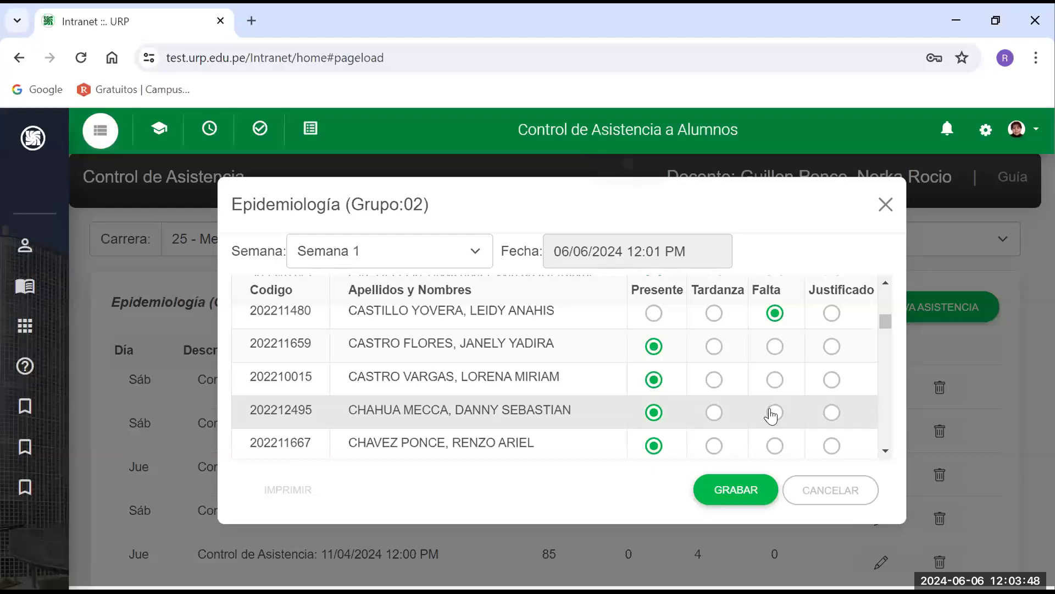
pyautogui.click(880, 452)
pyautogui.click(880, 453)
pyautogui.click(880, 453)
pyautogui.click(880, 453)
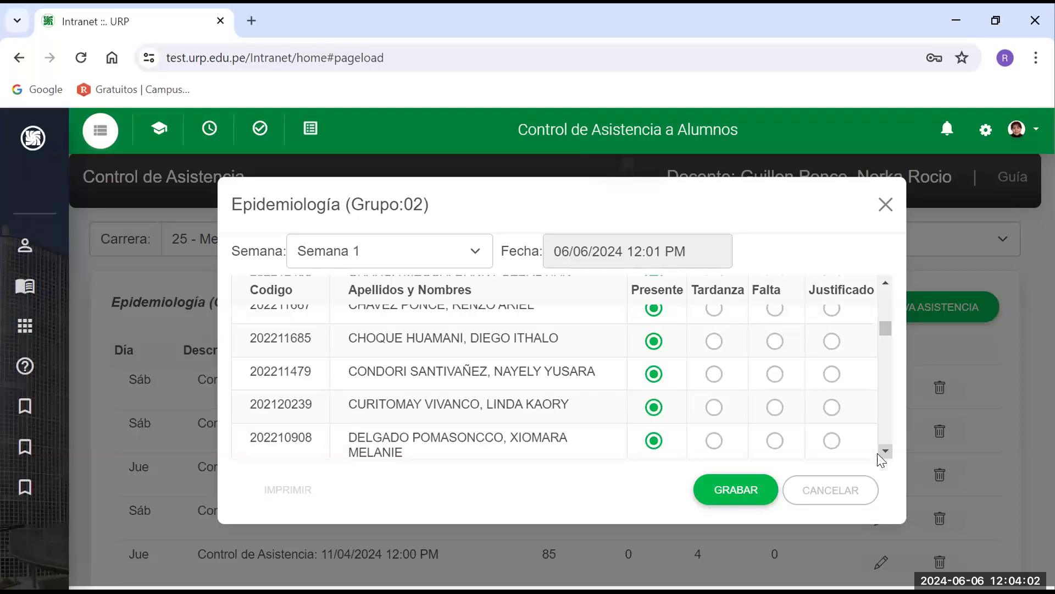
pyautogui.scroll(-1, 880, 456)
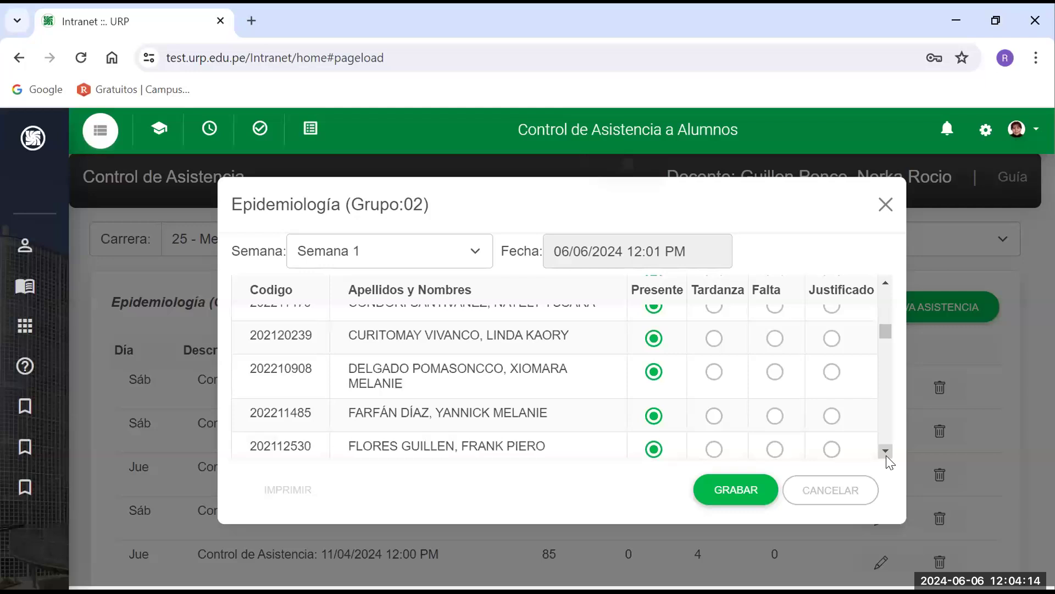
pyautogui.click(886, 454)
pyautogui.click(886, 454)
pyautogui.click(886, 454)
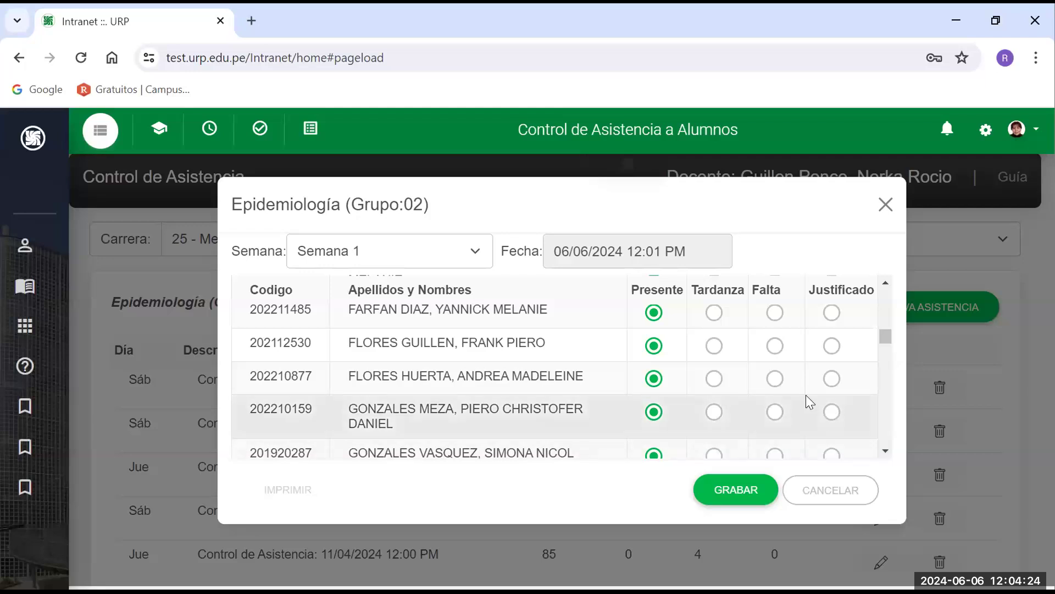
pyautogui.click(774, 379)
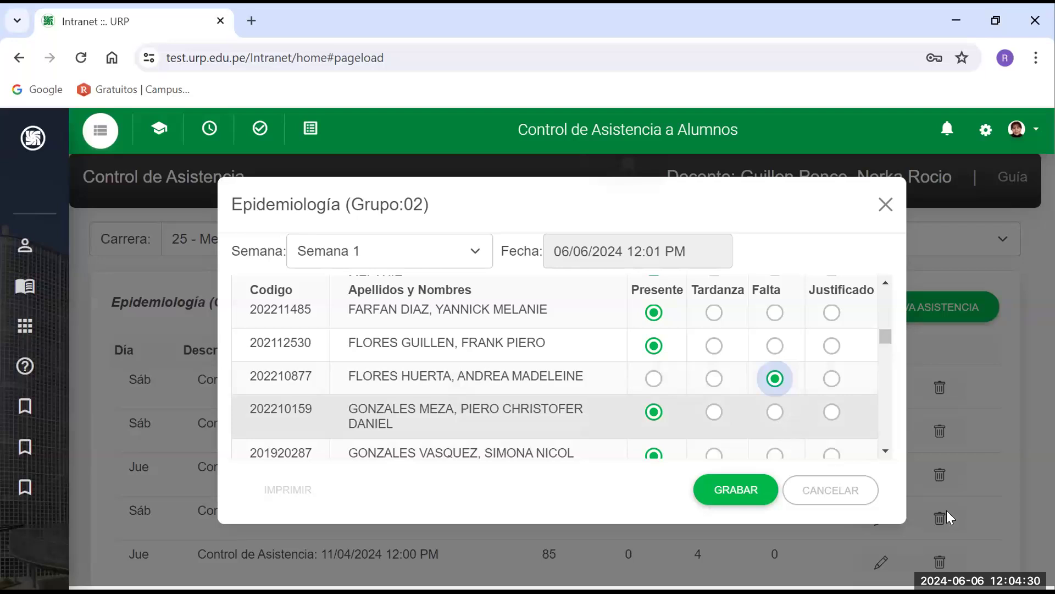
# Mark the 37th student in the attendance list as Falta and set that student back to Presente
pyautogui.click(885, 450)
pyautogui.click(885, 451)
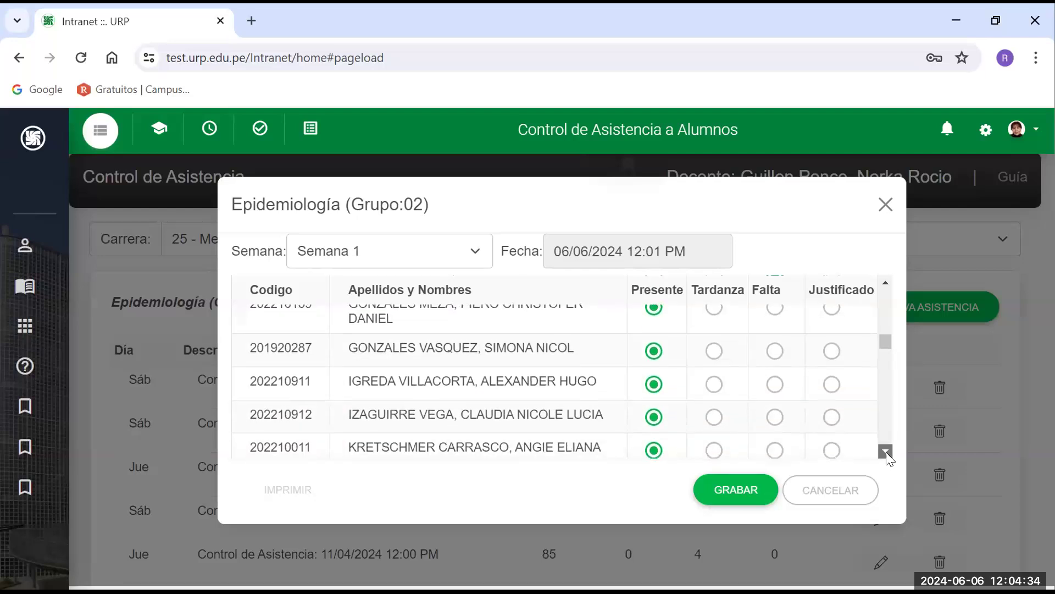
pyautogui.click(885, 451)
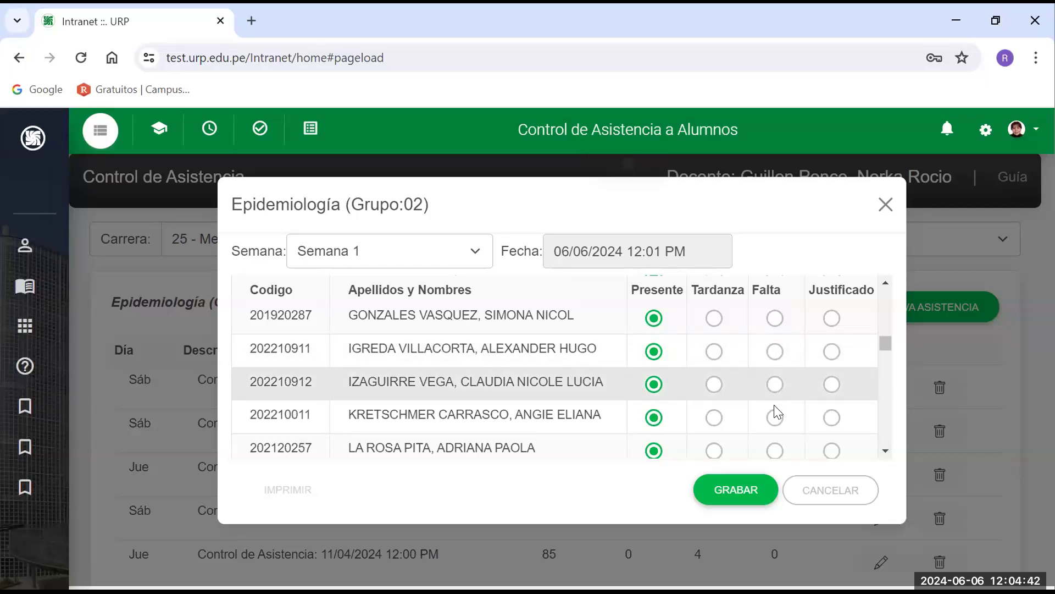
pyautogui.click(881, 450)
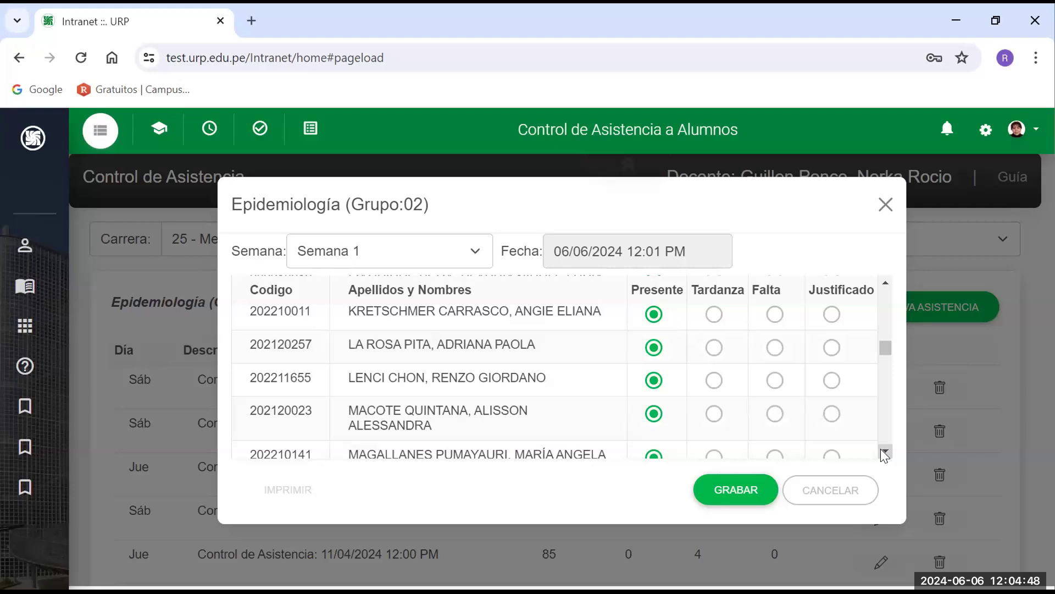
pyautogui.click(881, 449)
pyautogui.click(881, 449)
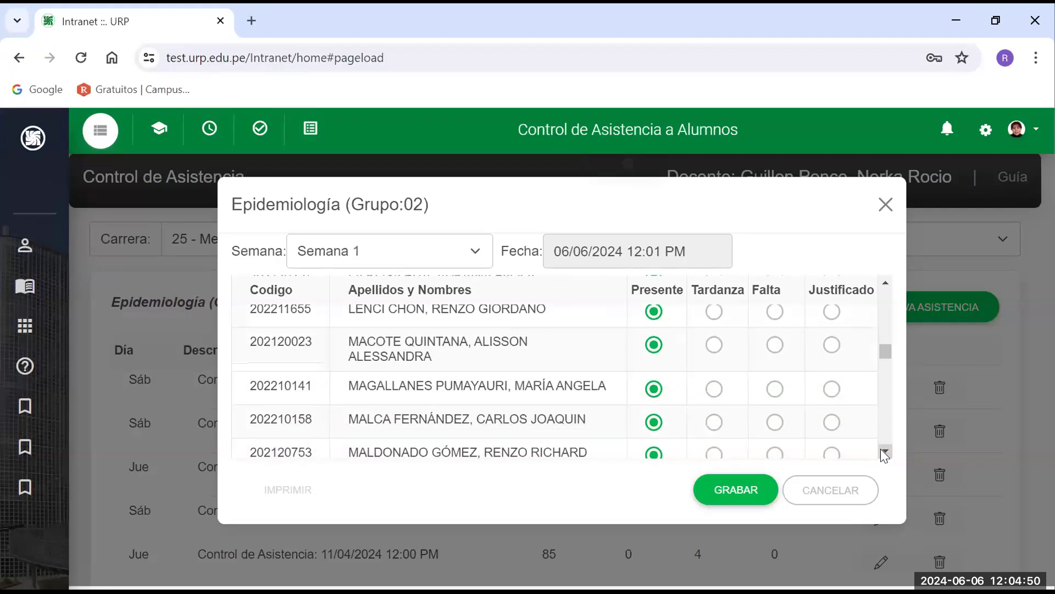
pyautogui.click(881, 449)
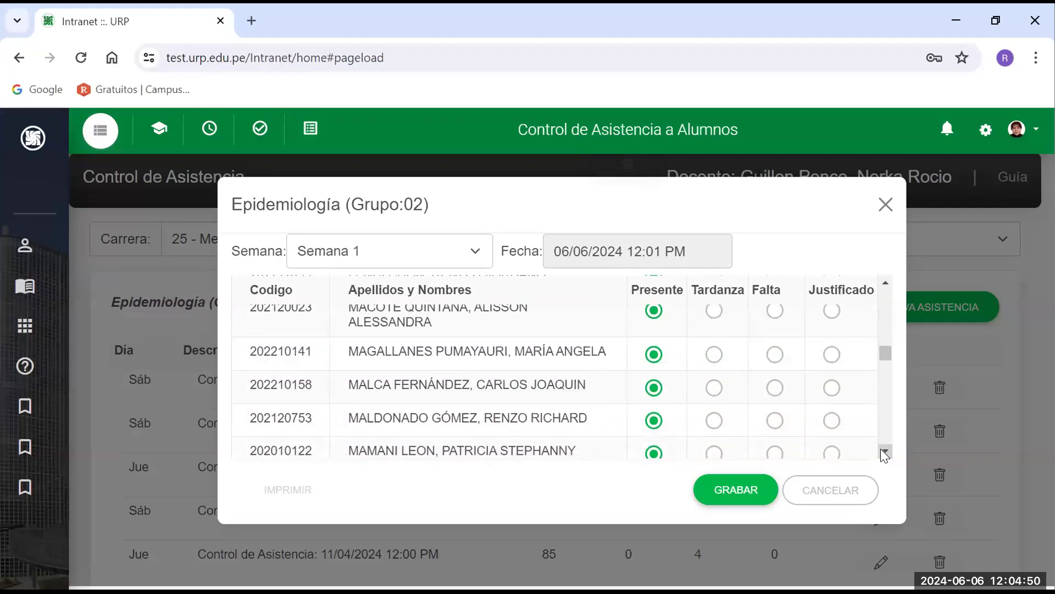
pyautogui.click(775, 388)
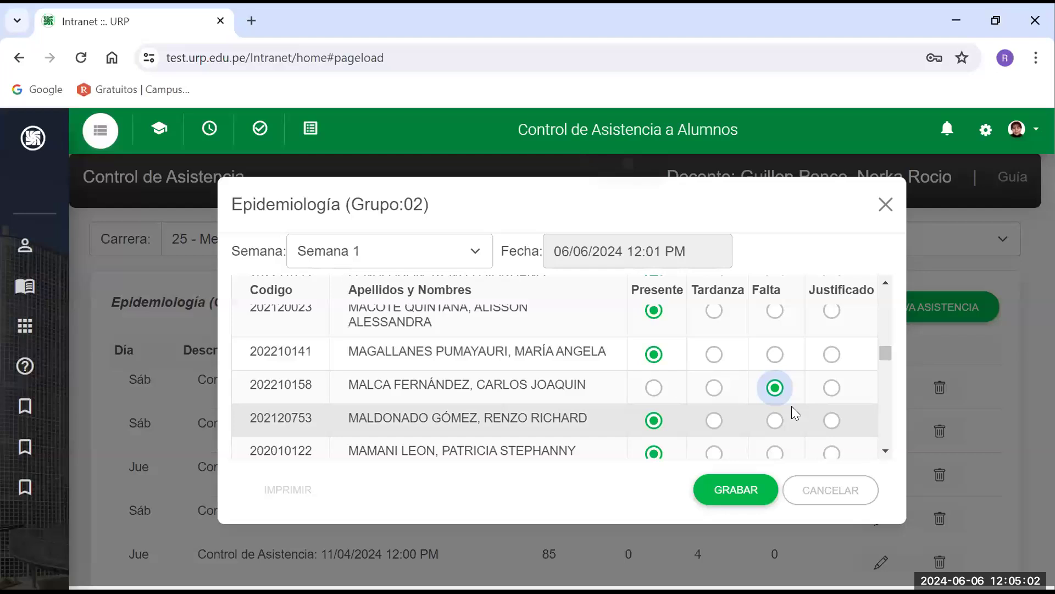
pyautogui.click(654, 388)
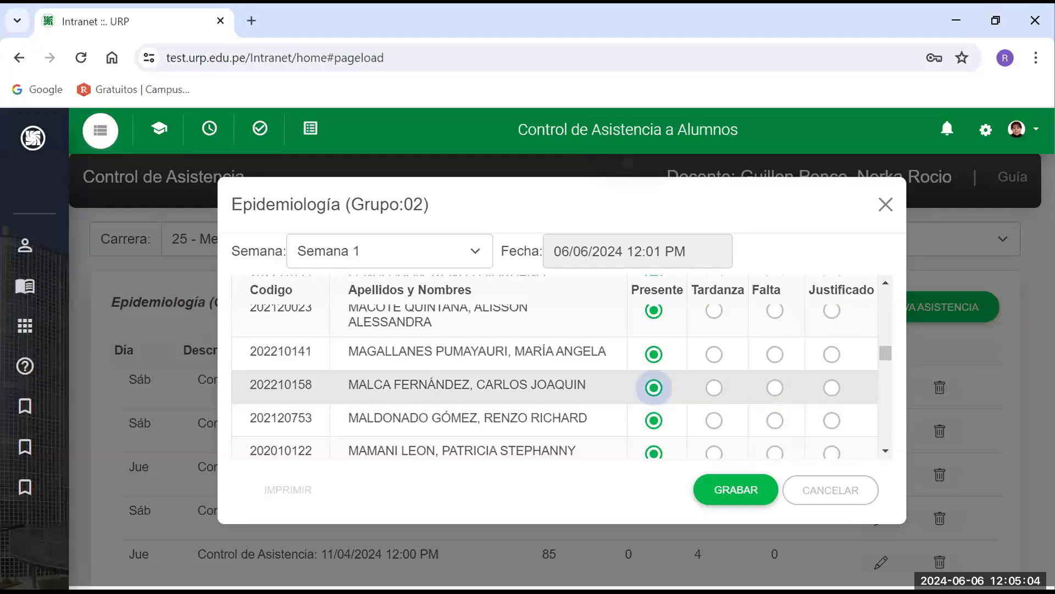
# Mark the 42nd student in the attendance list as Falta
pyautogui.click(886, 454)
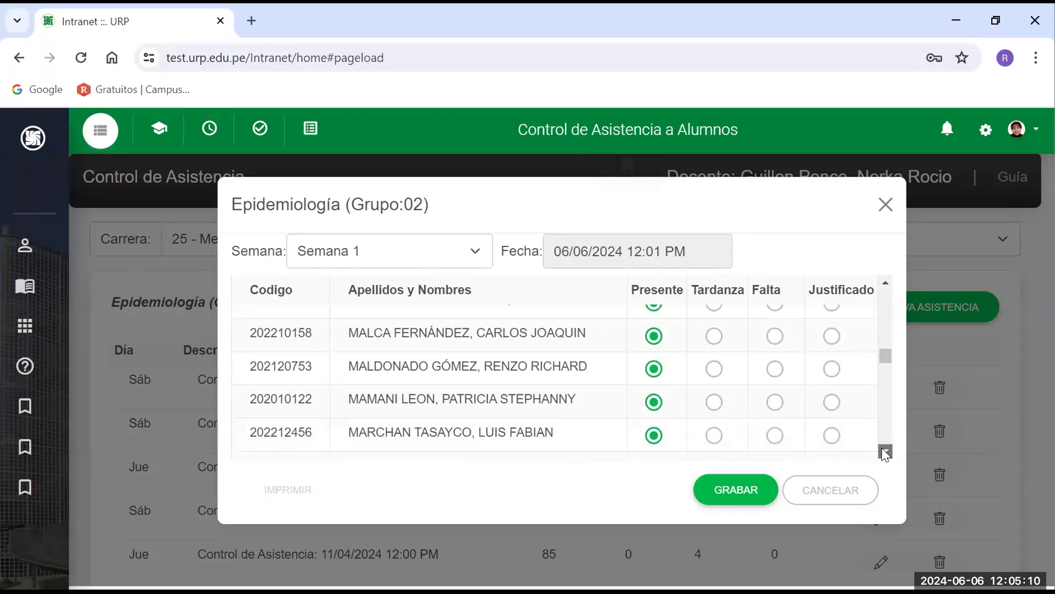
pyautogui.click(886, 453)
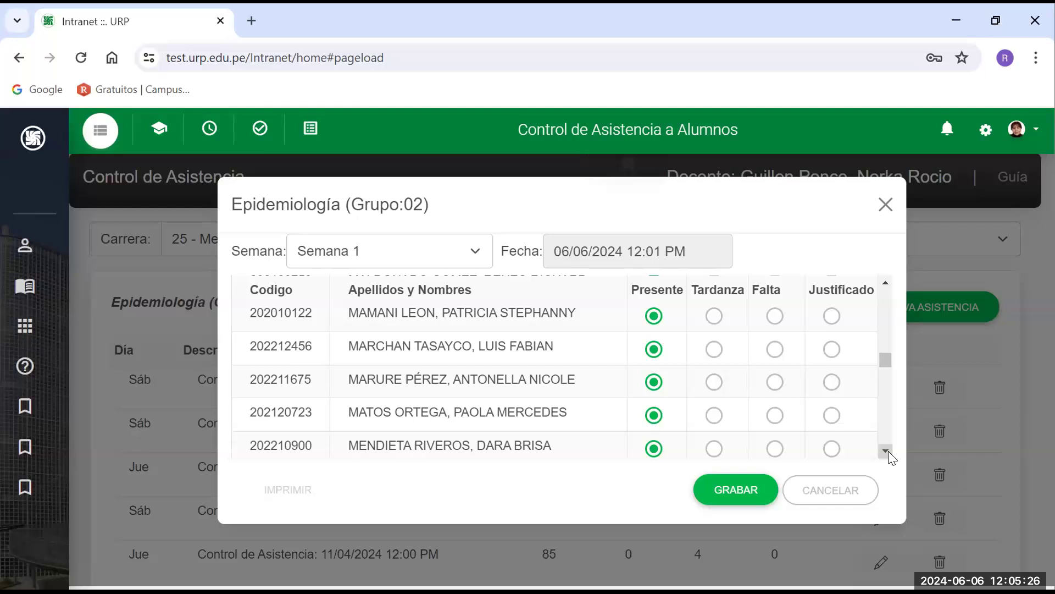
pyautogui.click(885, 452)
pyautogui.click(886, 451)
pyautogui.click(885, 451)
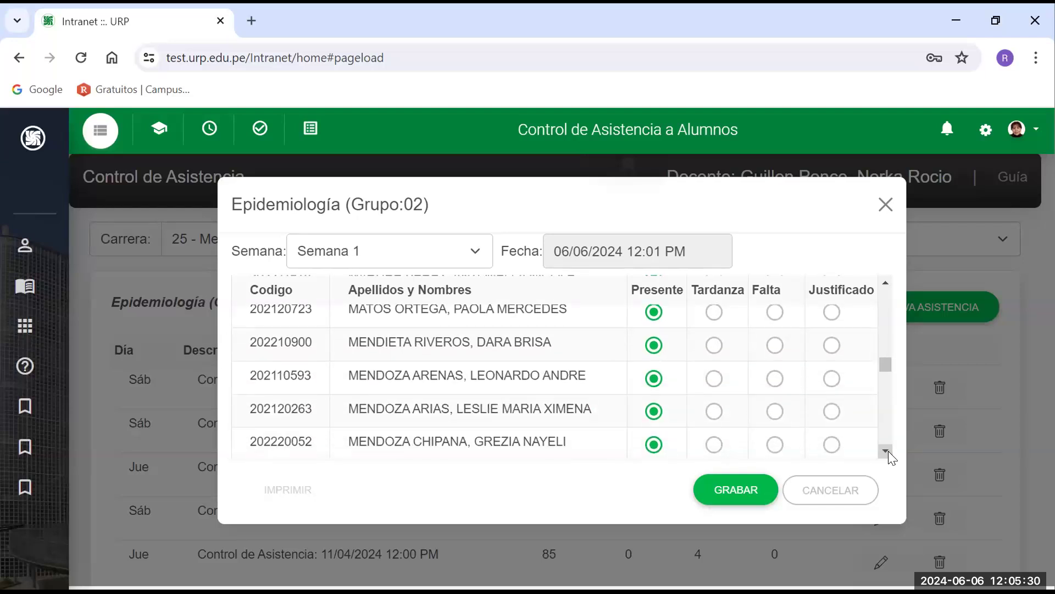
pyautogui.click(774, 312)
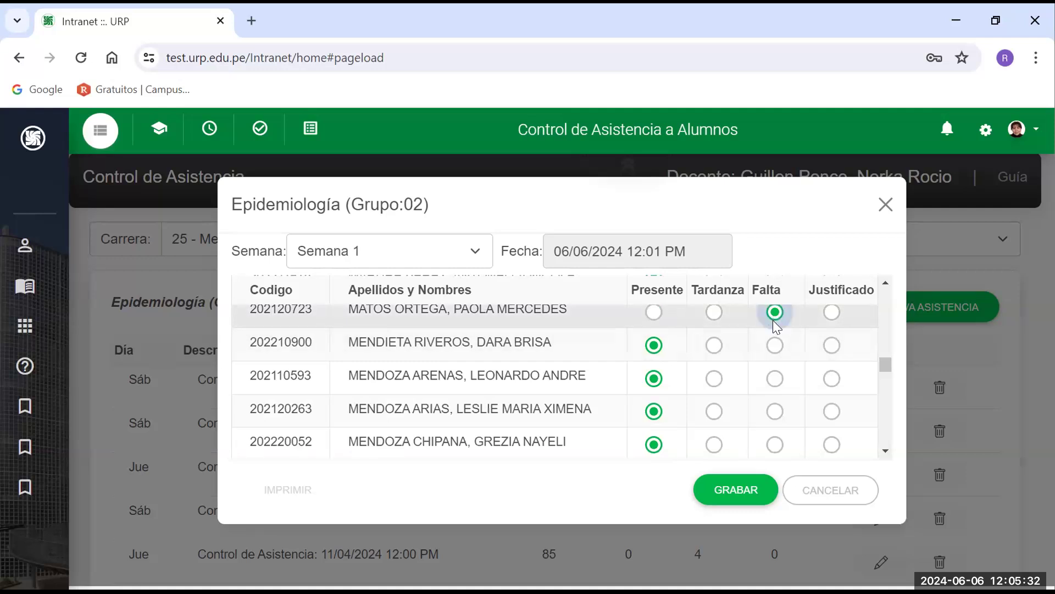
# Mark the 46th student in the attendance list as Falta and restore that student to Presente
pyautogui.click(888, 452)
pyautogui.click(889, 453)
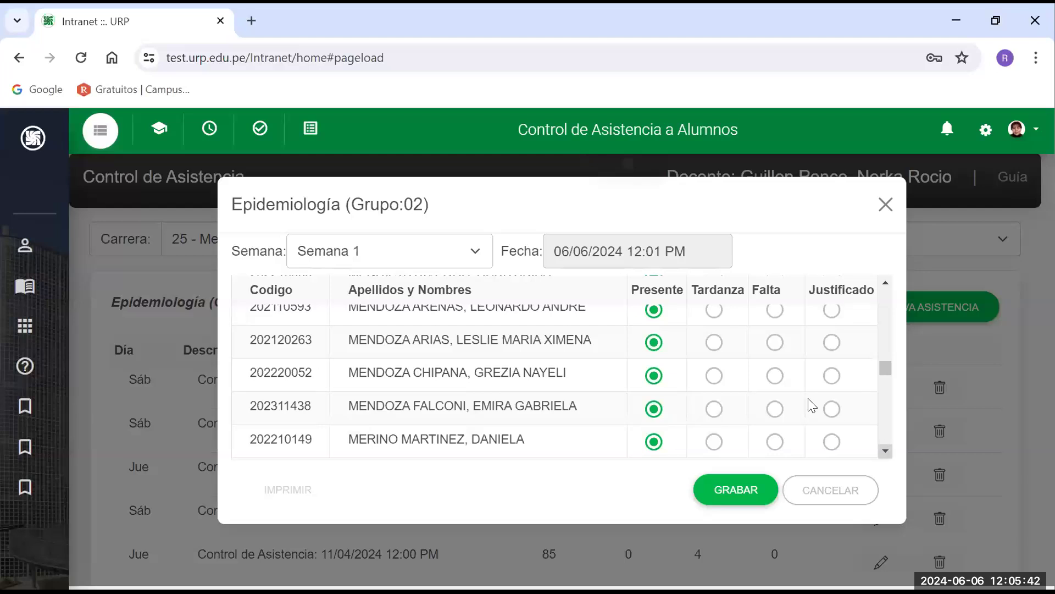
pyautogui.click(775, 376)
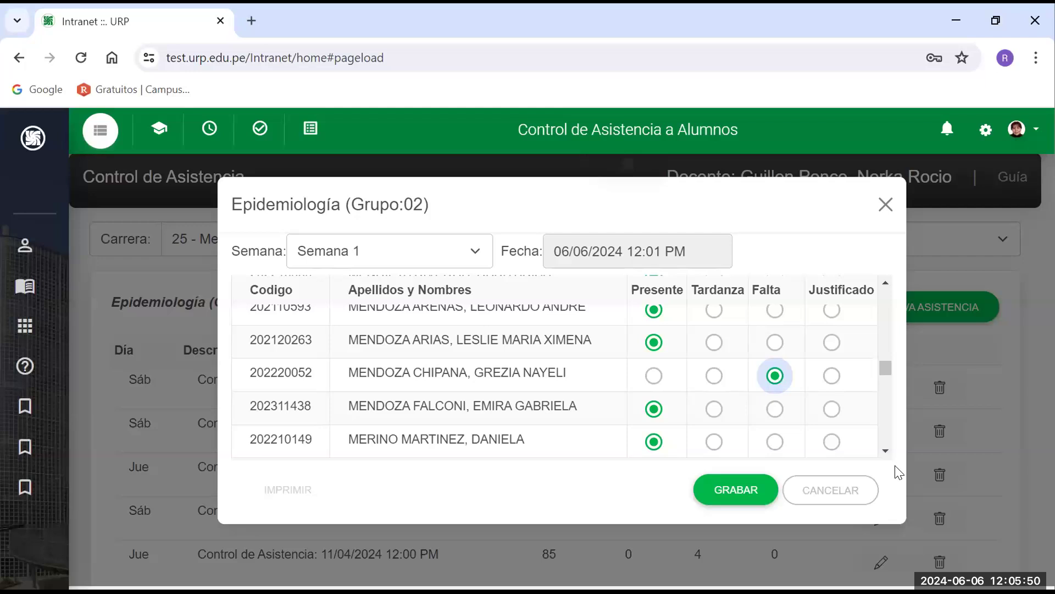
pyautogui.click(885, 451)
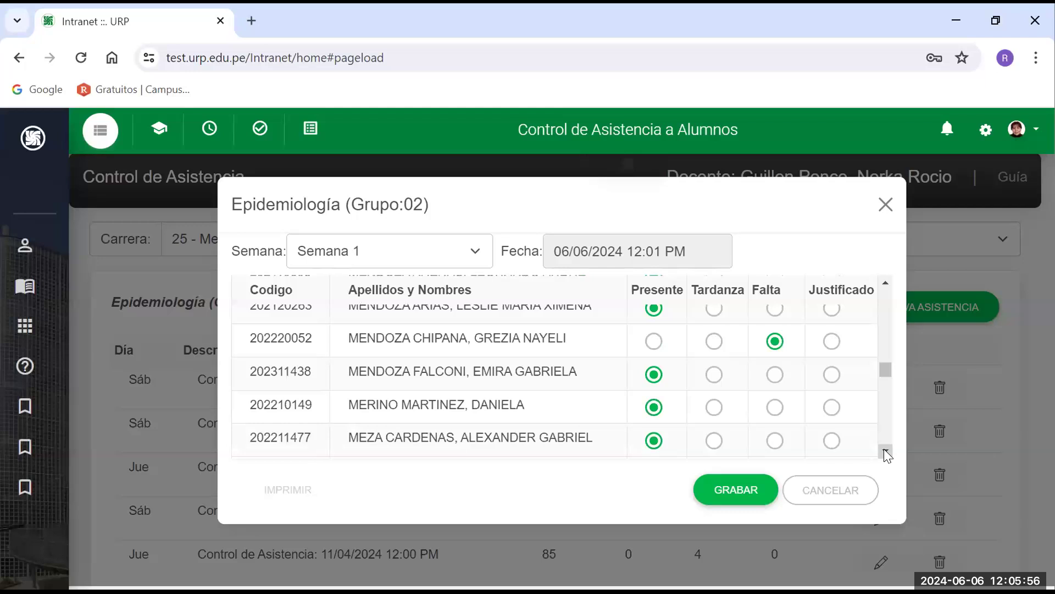
pyautogui.click(653, 341)
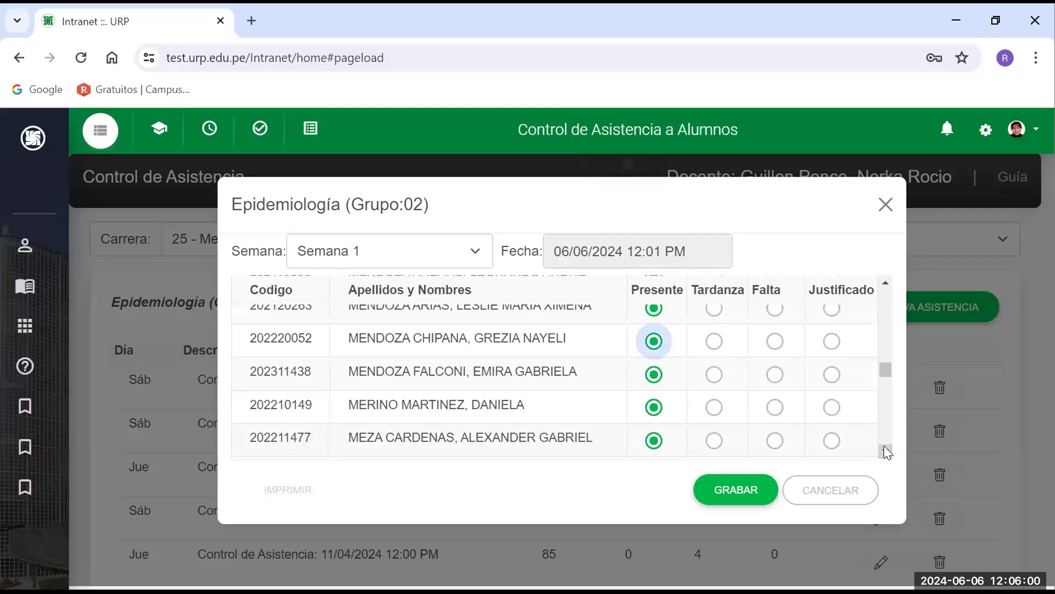
# Mark the 48th and 52nd students in the attendance list as Falta
pyautogui.click(885, 452)
pyautogui.click(885, 452)
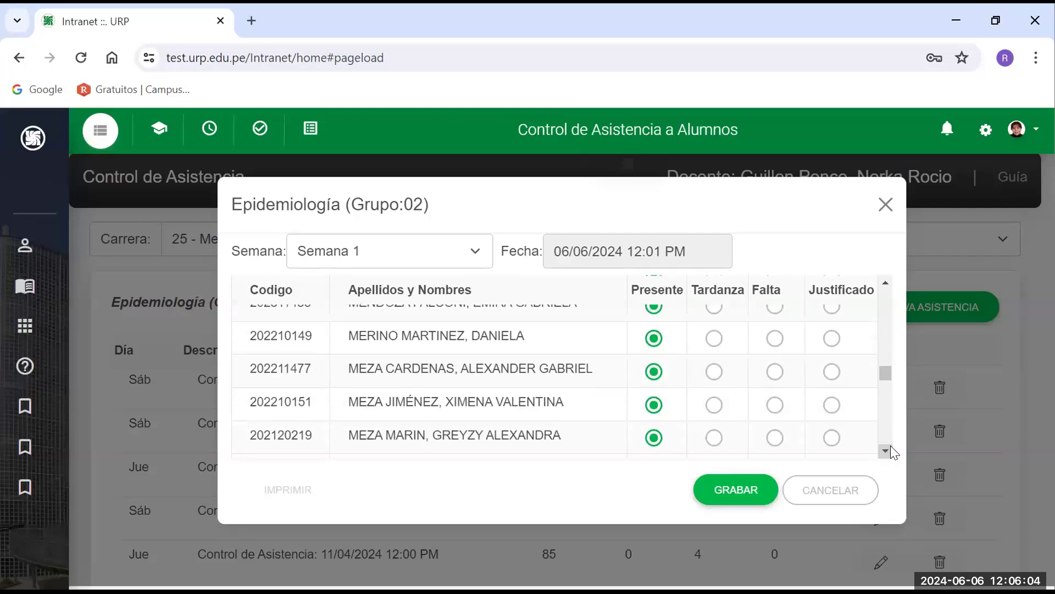
pyautogui.click(775, 338)
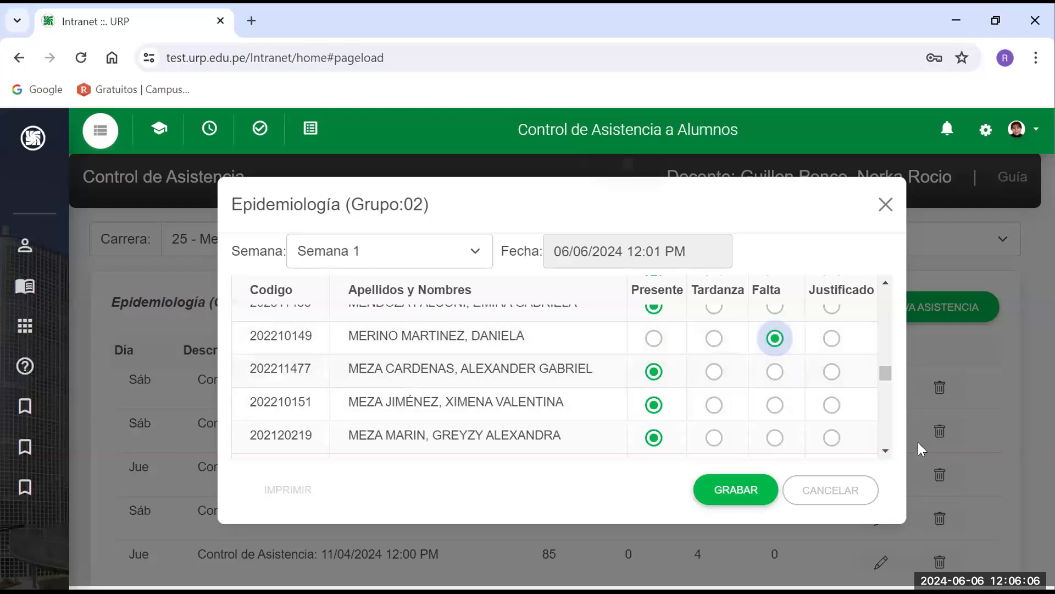
pyautogui.click(885, 450)
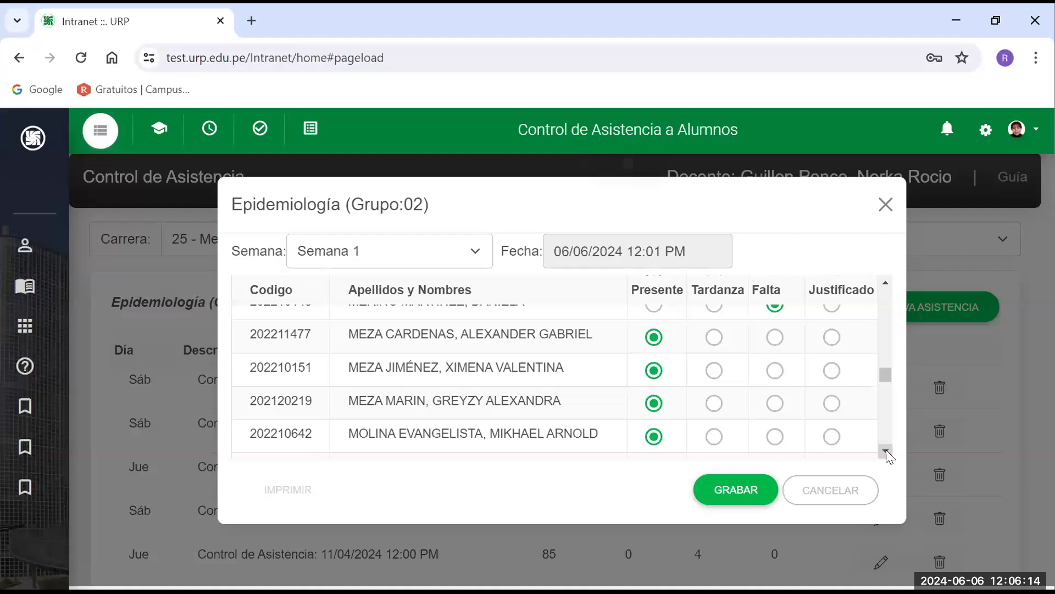
pyautogui.click(888, 452)
pyautogui.click(889, 452)
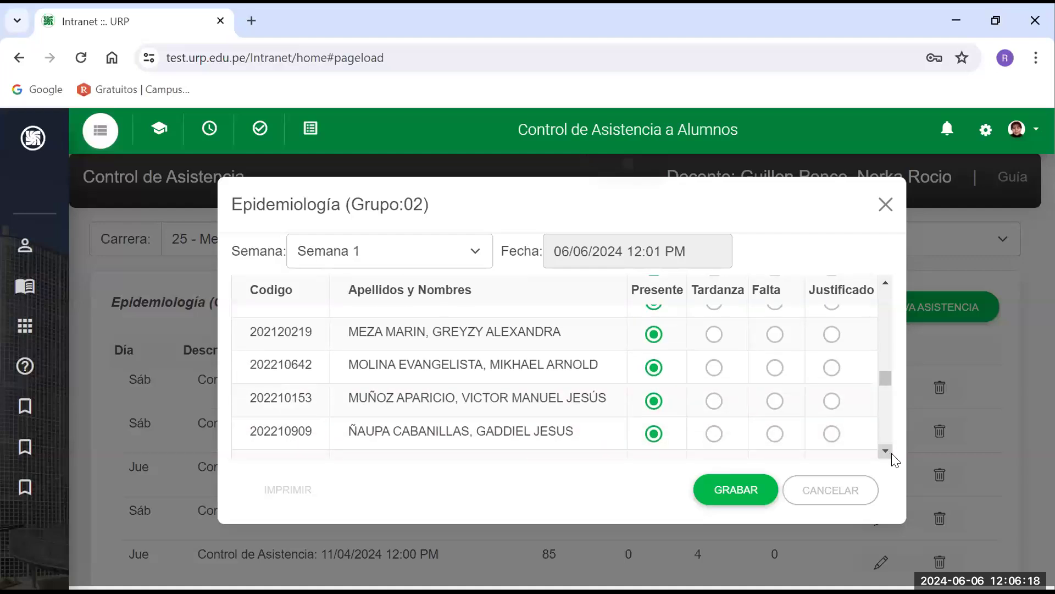
pyautogui.click(774, 368)
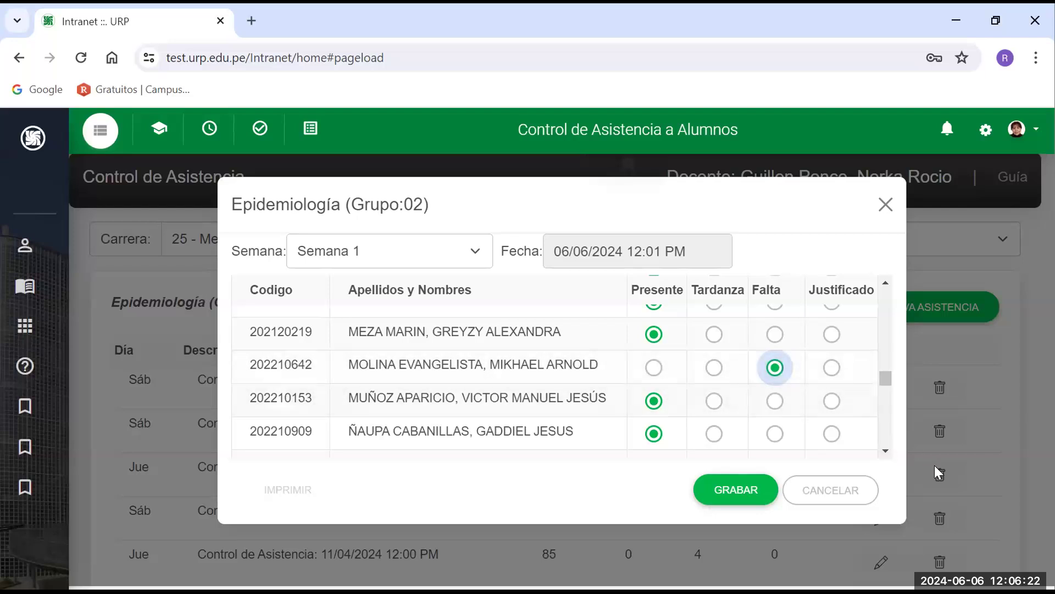
# Mark the second student whose surname starts with P as Falta in the attendance list
pyautogui.click(886, 451)
pyautogui.click(886, 451)
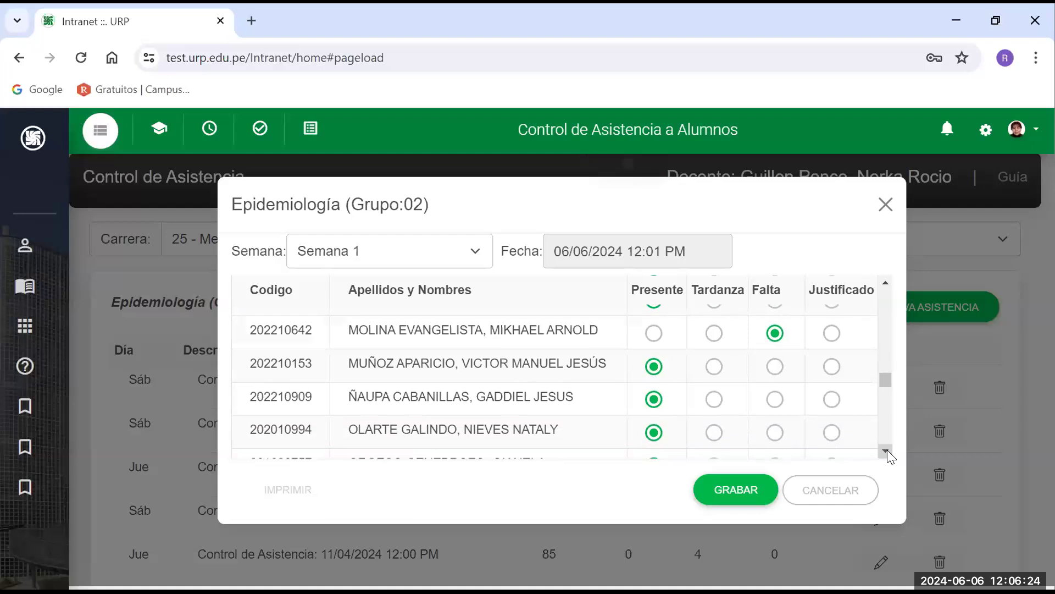
pyautogui.click(886, 451)
pyautogui.click(886, 451)
pyautogui.click(886, 451)
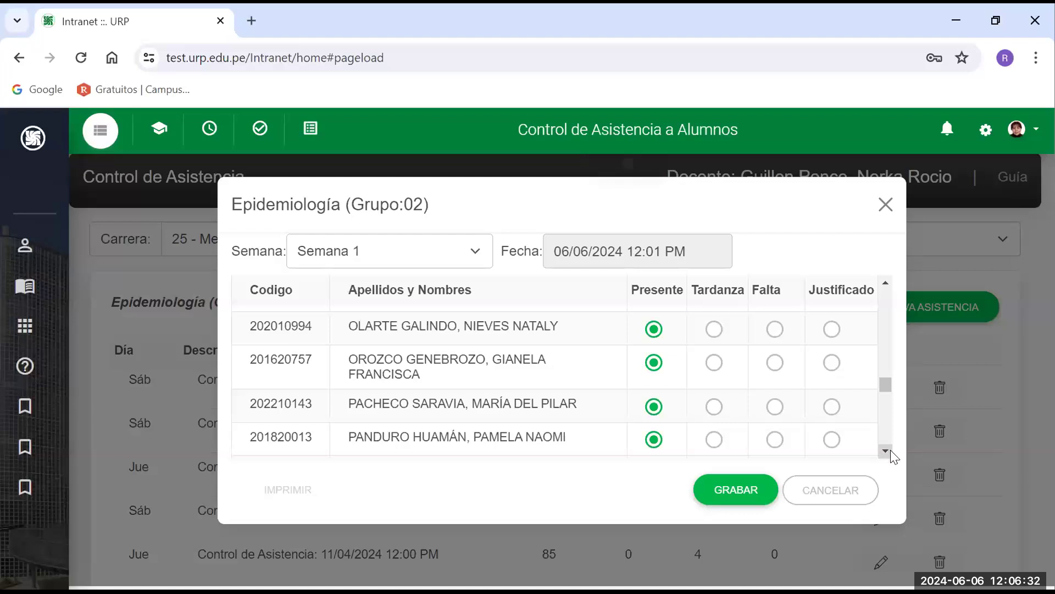
pyautogui.click(887, 453)
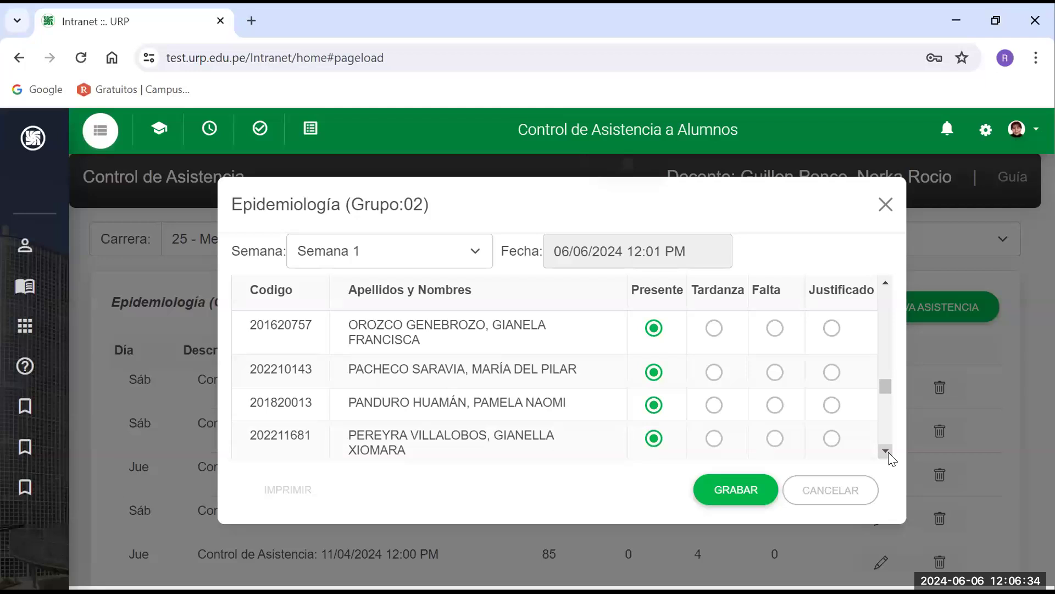
pyautogui.click(890, 453)
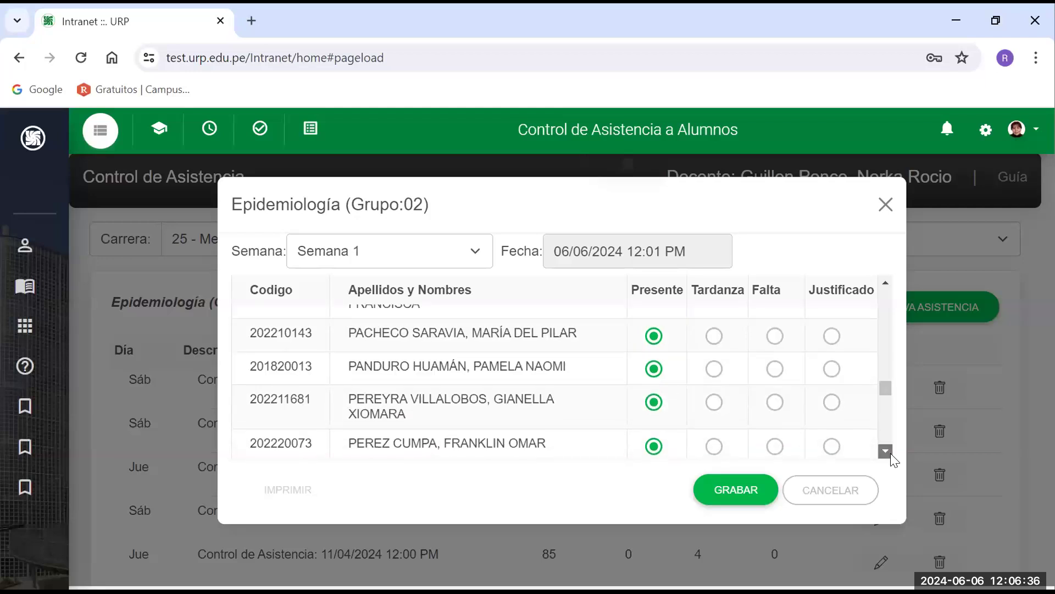
pyautogui.click(886, 451)
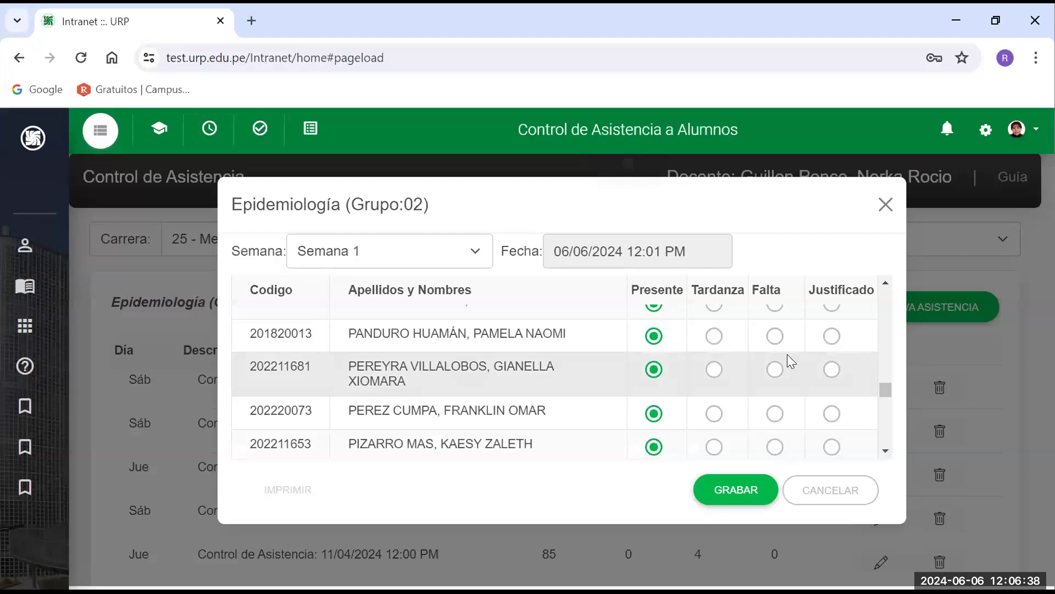
pyautogui.click(775, 336)
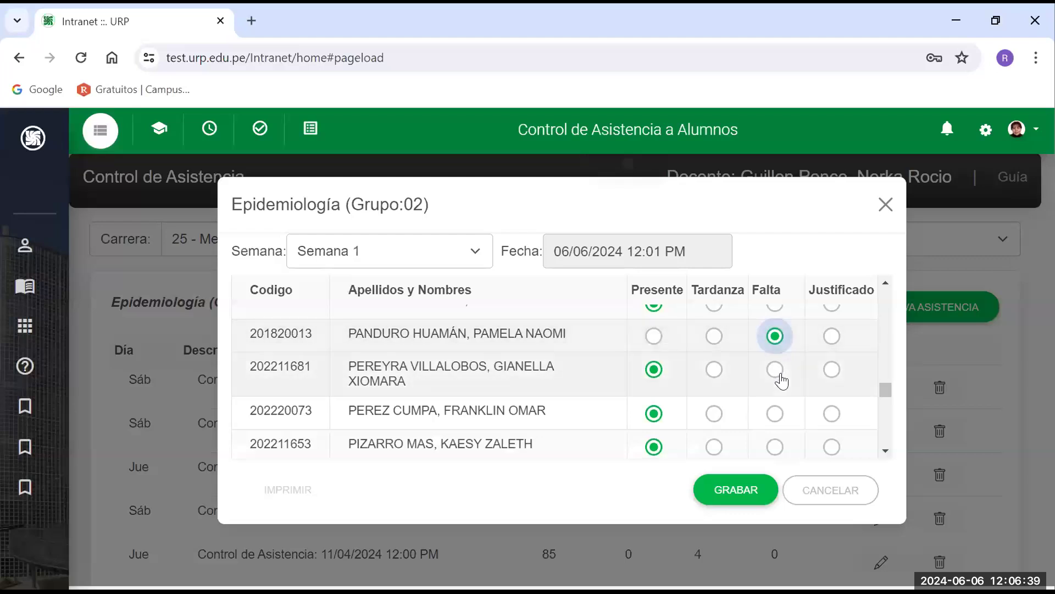
# Mark the fifth student whose surname starts with P as Falta
pyautogui.click(886, 452)
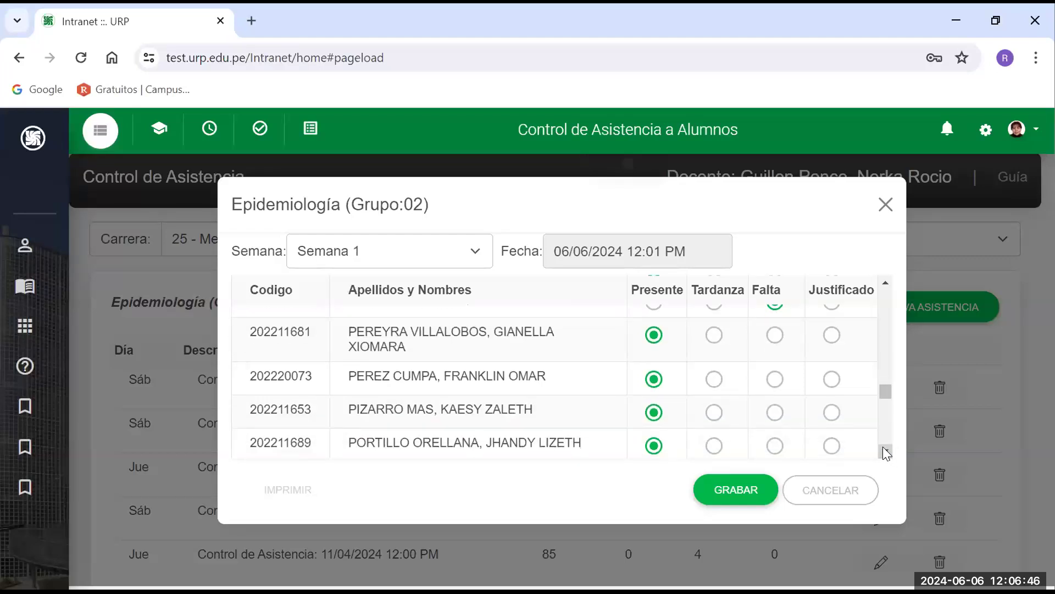
pyautogui.click(886, 452)
pyautogui.click(886, 452)
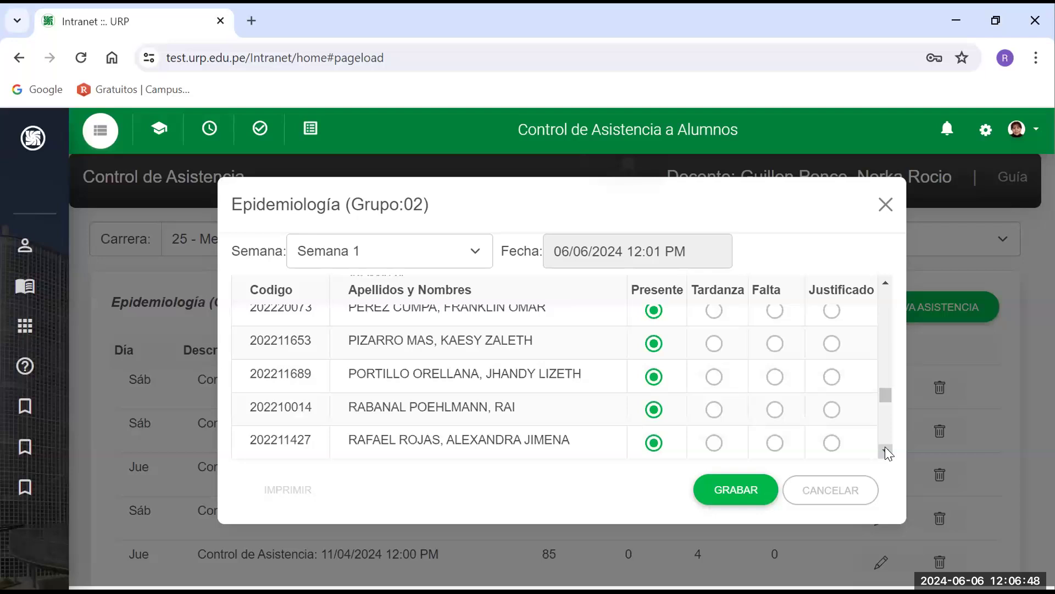
pyautogui.click(776, 344)
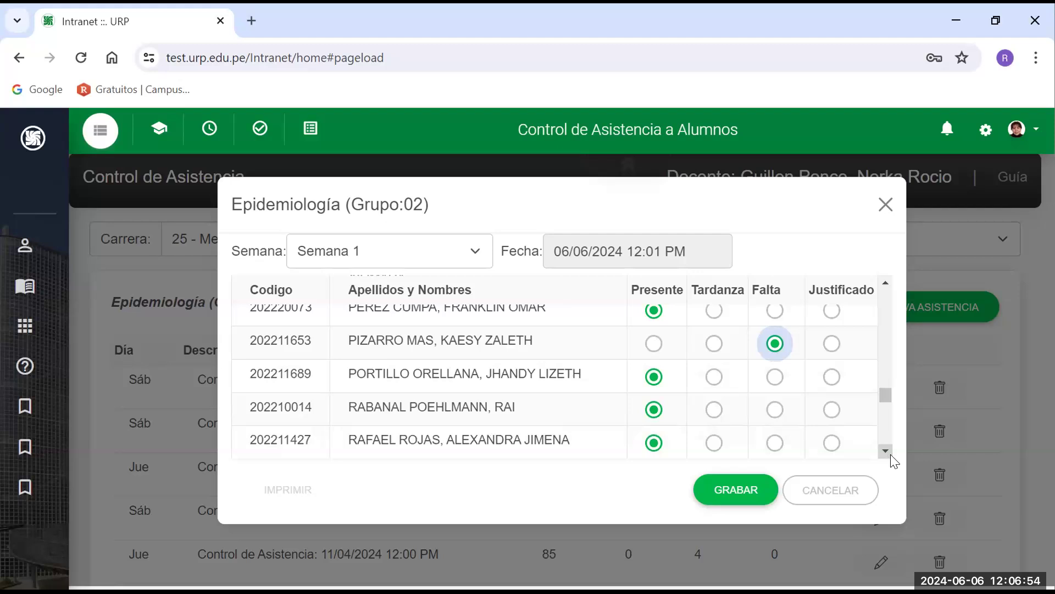
# Mark the fourth student whose surname starts with R as Falta and set that student back to Presente
pyautogui.scroll(-2, 891, 459)
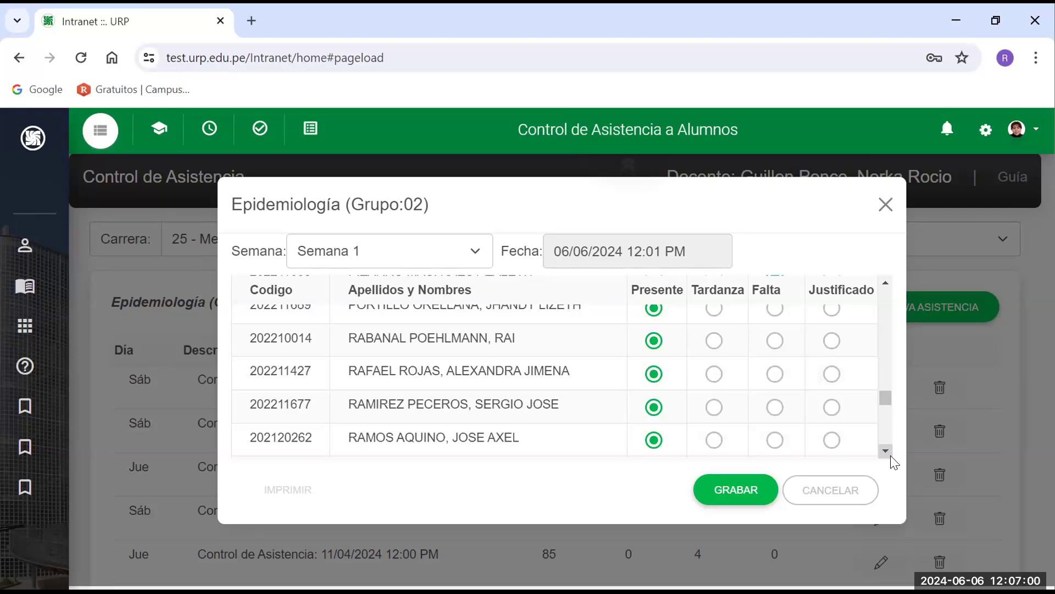
pyautogui.click(890, 456)
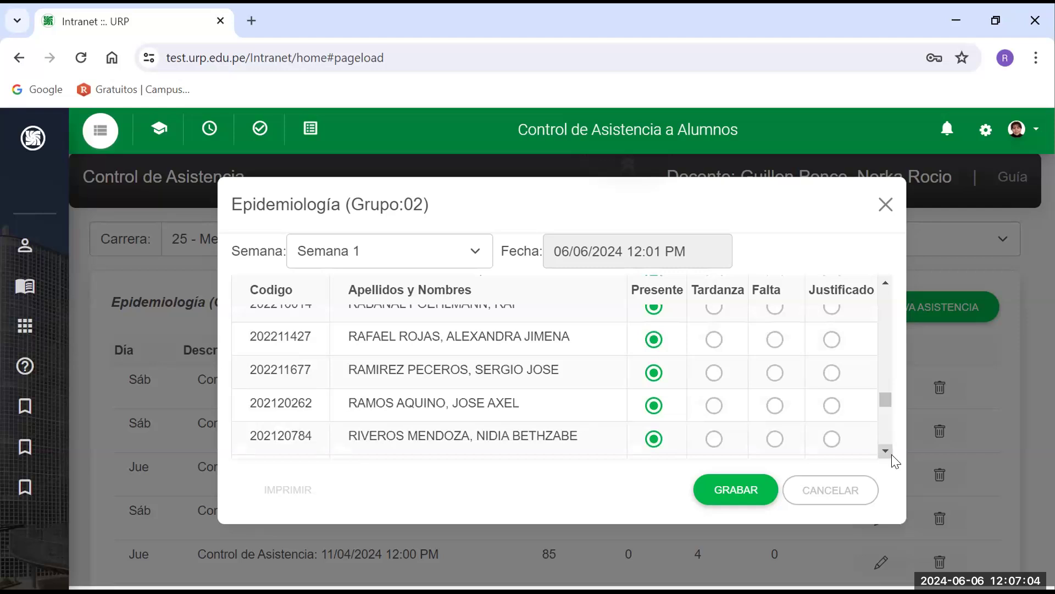
pyautogui.click(892, 456)
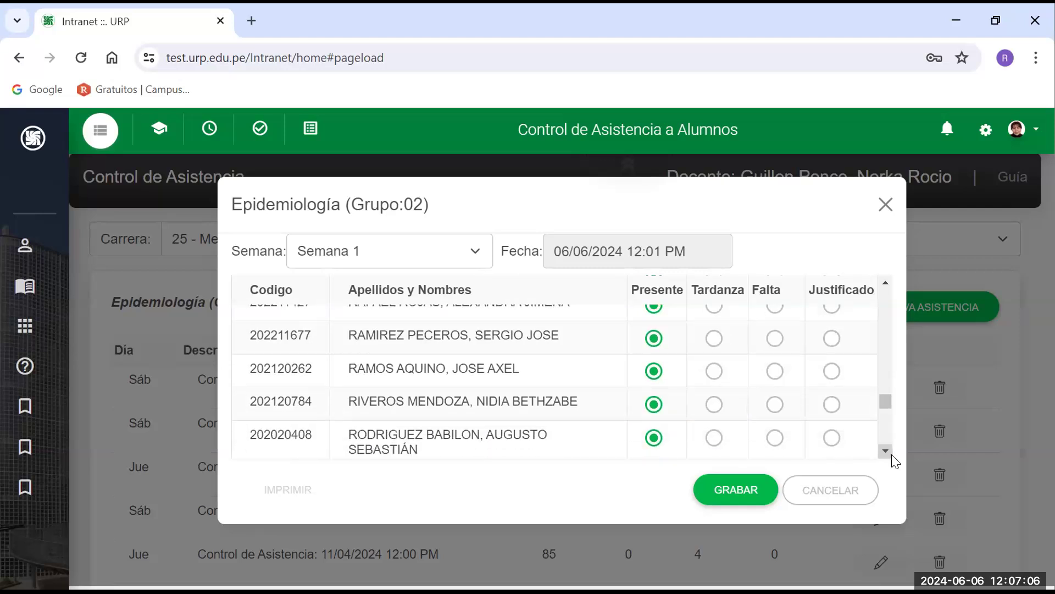
pyautogui.click(775, 371)
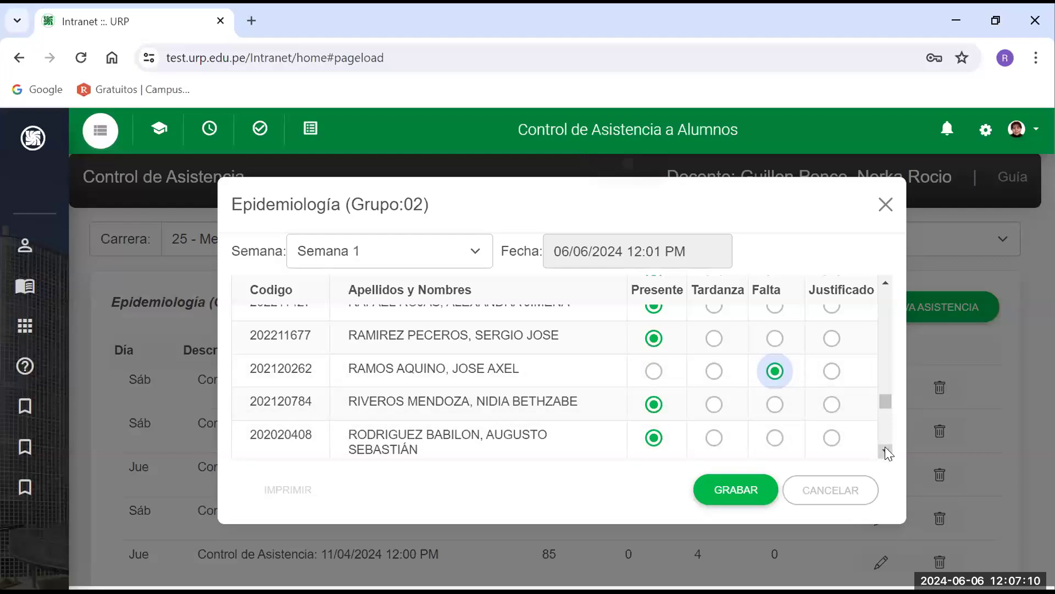
pyautogui.click(887, 451)
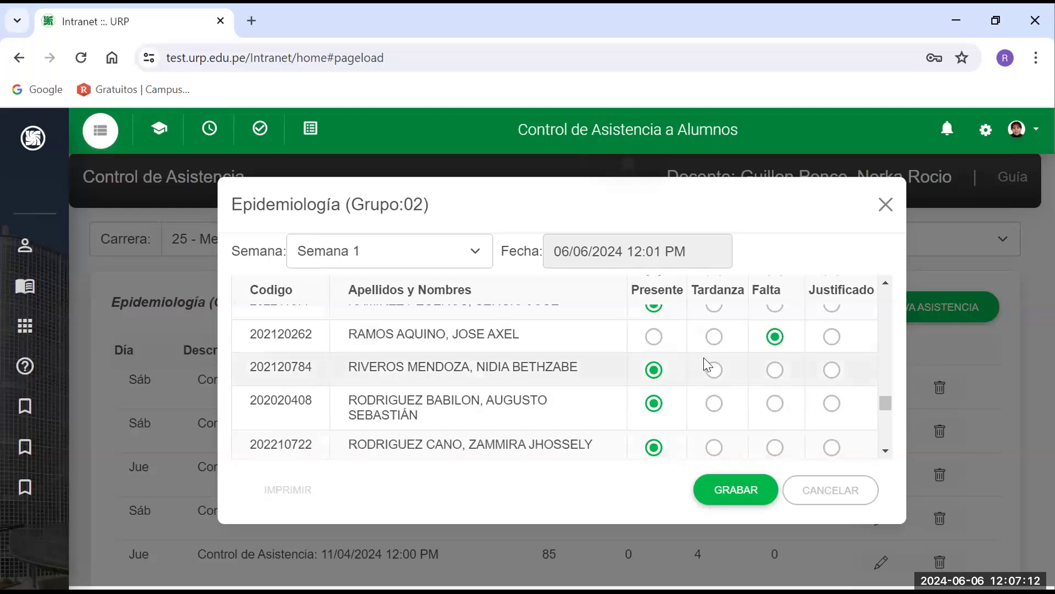
pyautogui.click(653, 336)
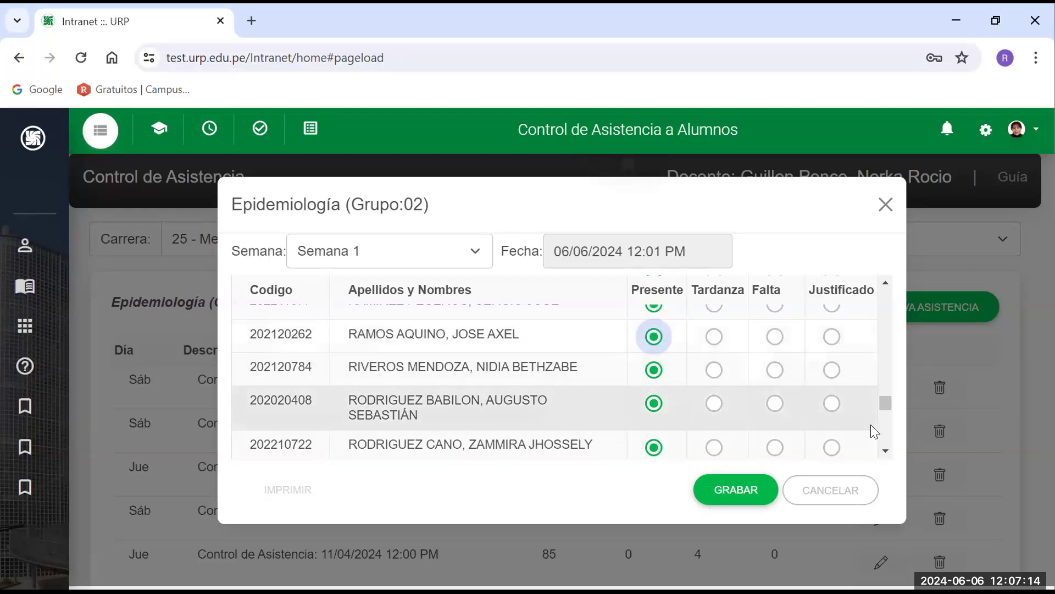
# Mark the last student whose surname starts with T as Falta
pyautogui.click(885, 453)
pyautogui.click(885, 453)
pyautogui.click(886, 453)
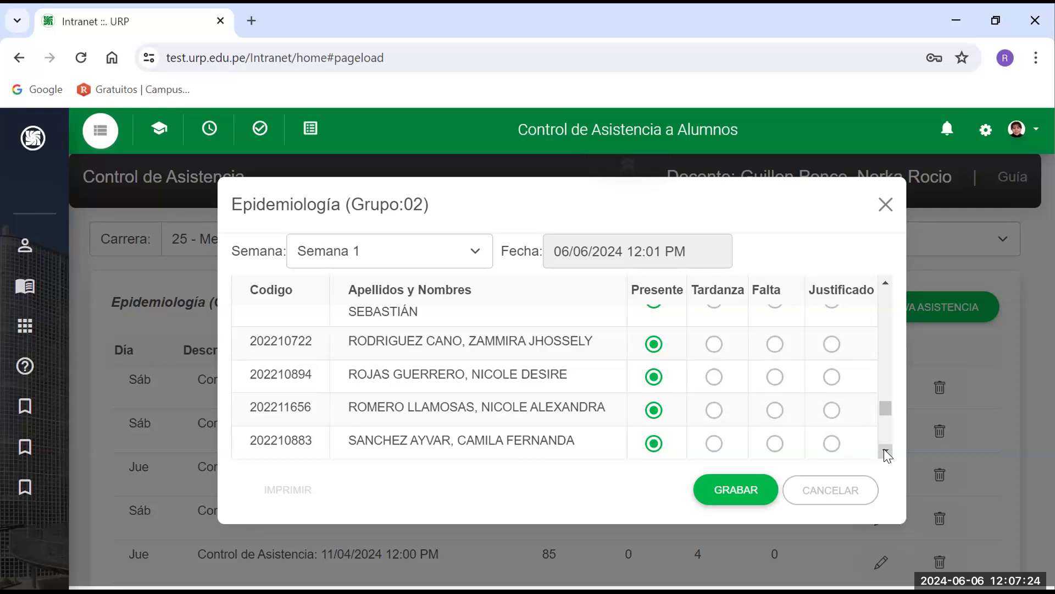
pyautogui.click(886, 454)
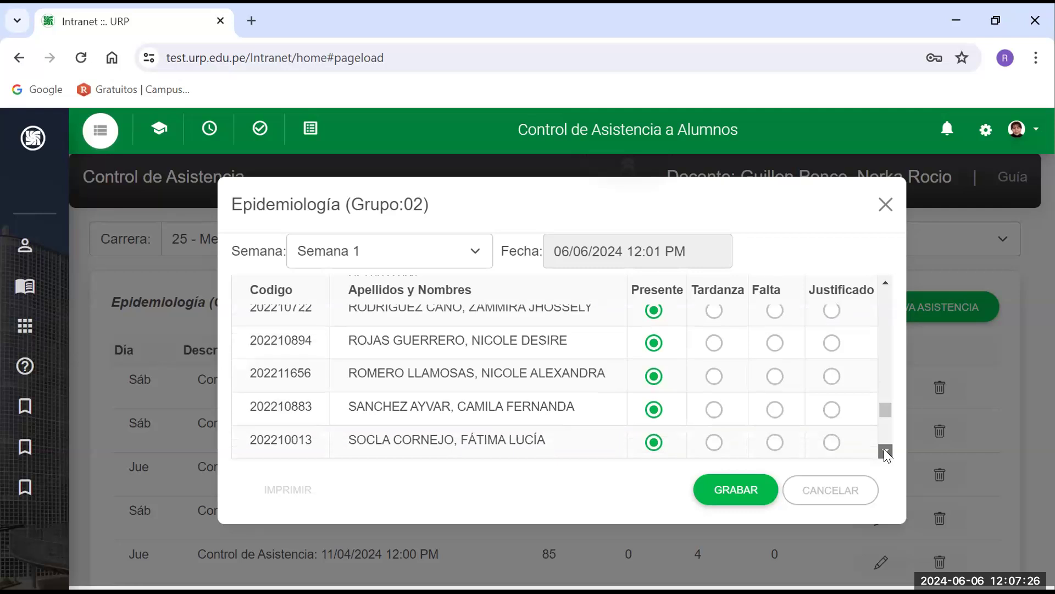
pyautogui.click(886, 454)
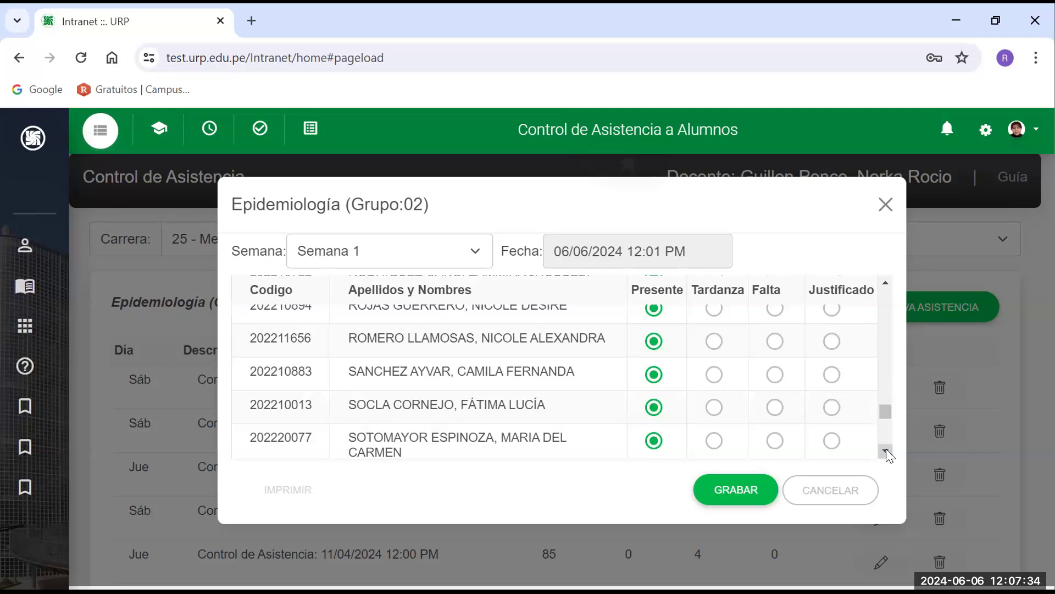
pyautogui.click(886, 452)
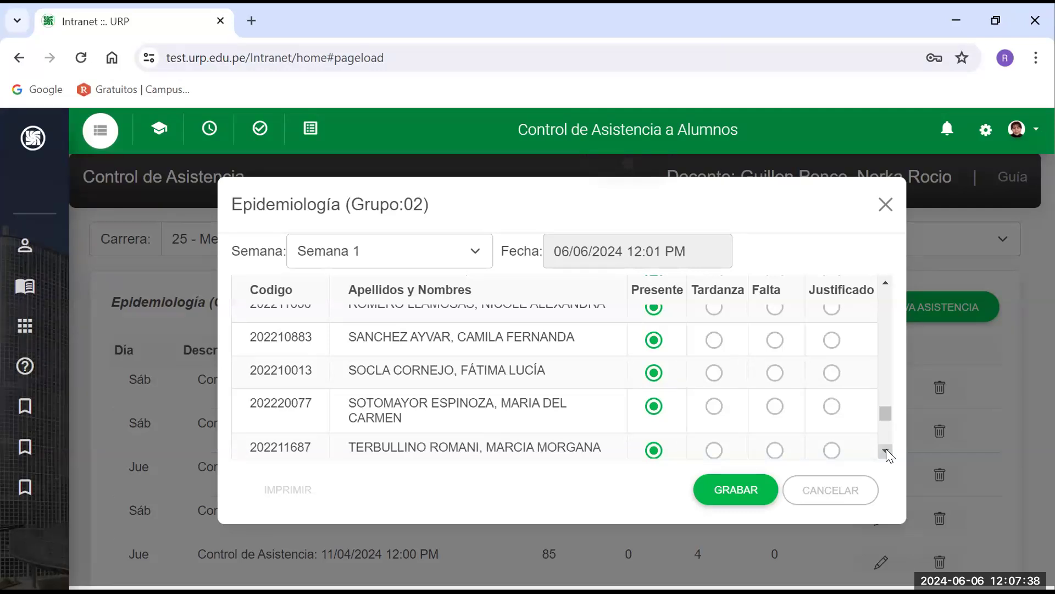
pyautogui.click(886, 452)
pyautogui.click(886, 452)
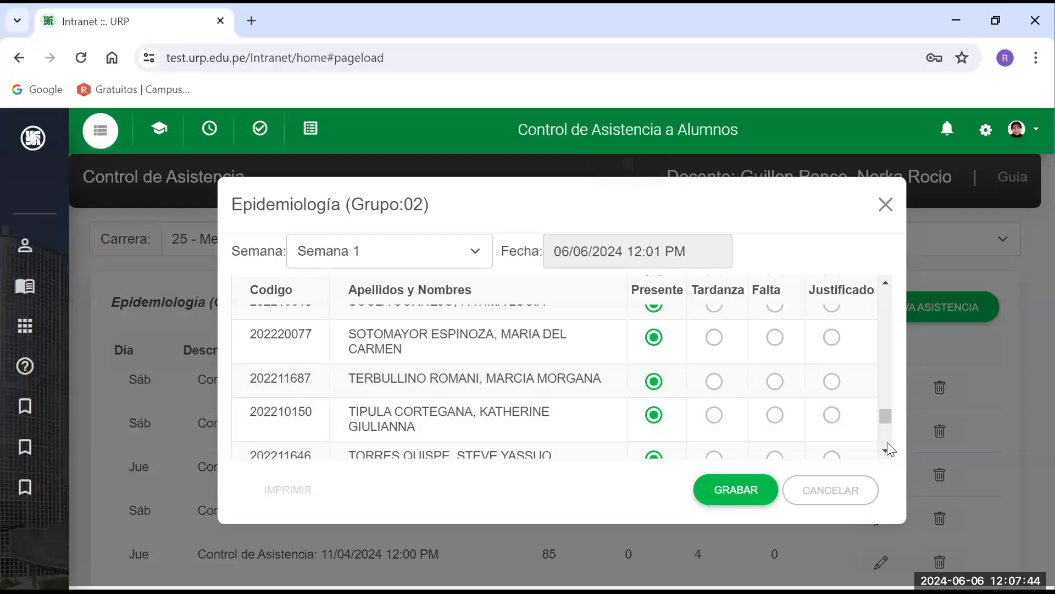
pyautogui.click(886, 451)
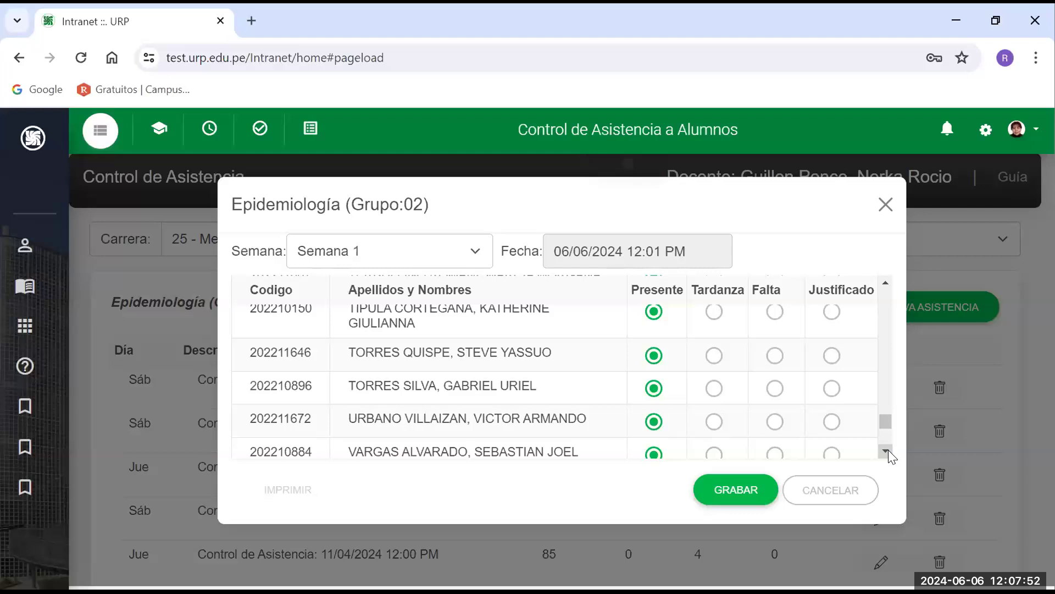
pyautogui.click(886, 453)
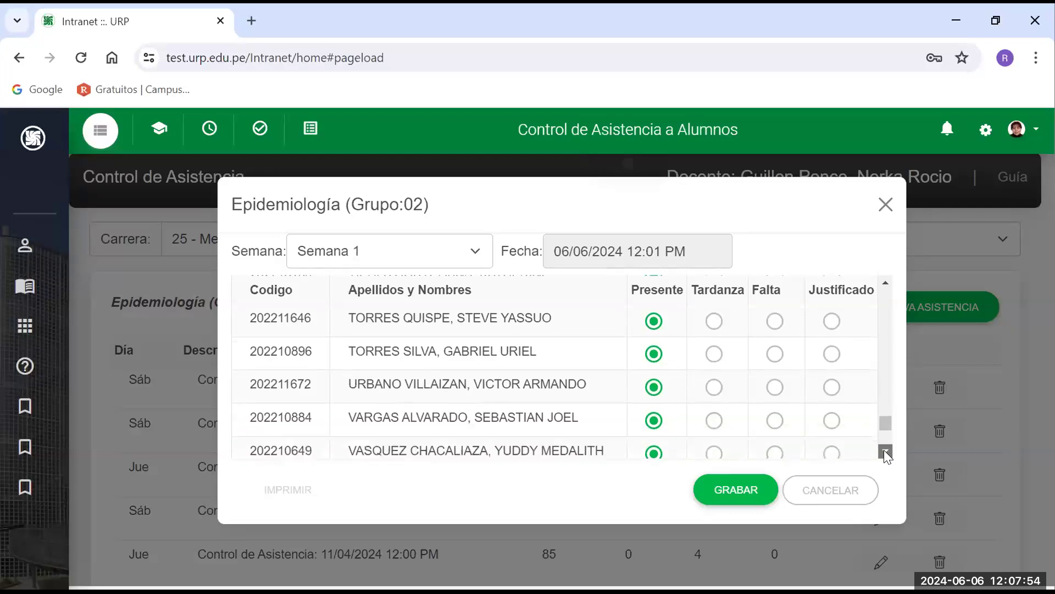
pyautogui.click(775, 353)
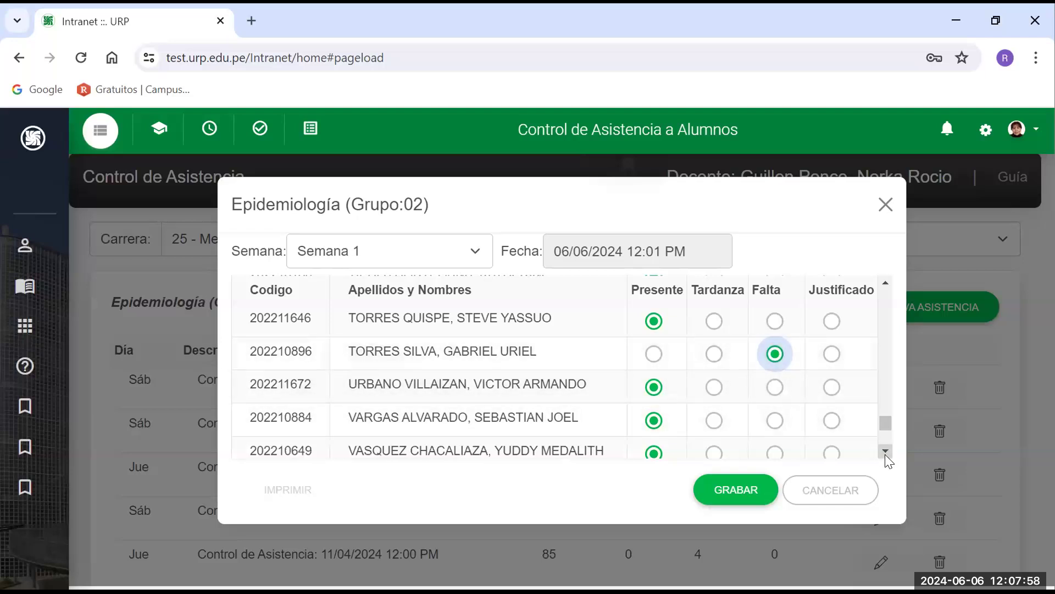
# Mark the last student in the attendance list as Falta
pyautogui.click(886, 454)
pyautogui.click(885, 453)
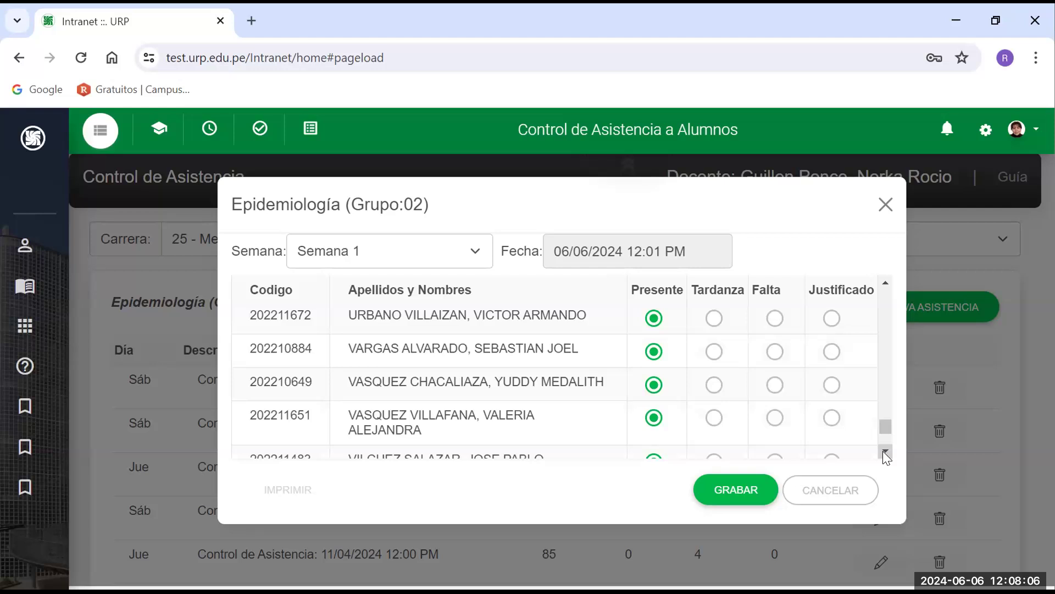
pyautogui.click(885, 452)
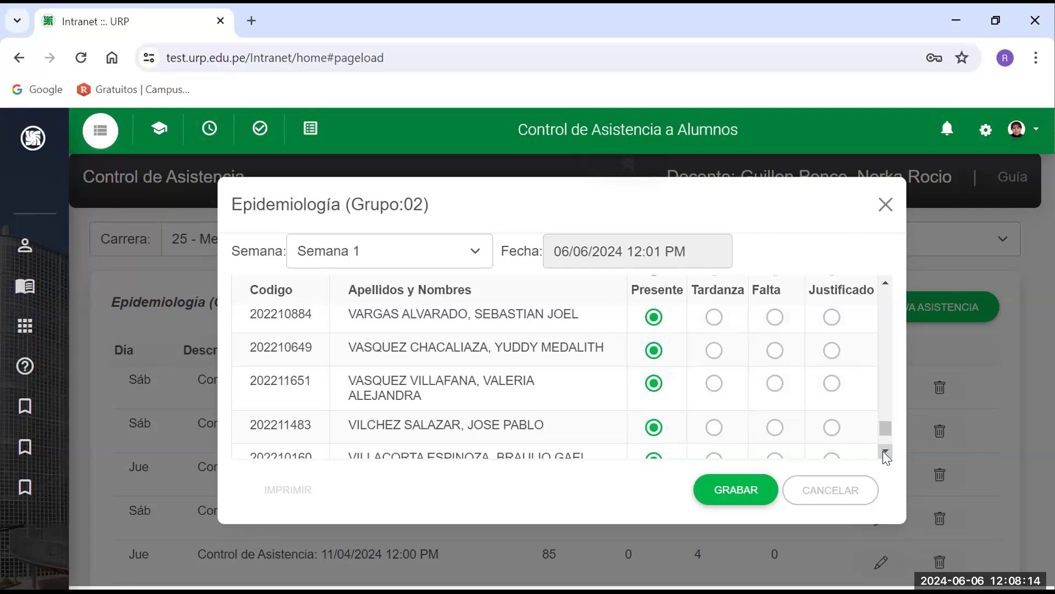
pyautogui.click(885, 452)
pyautogui.click(885, 452)
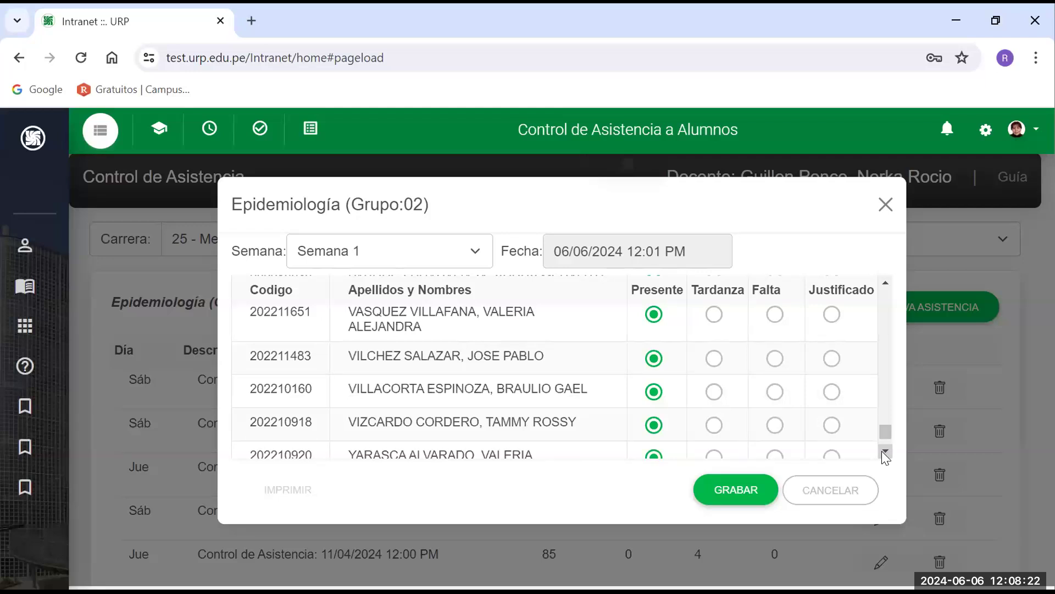
pyautogui.click(884, 452)
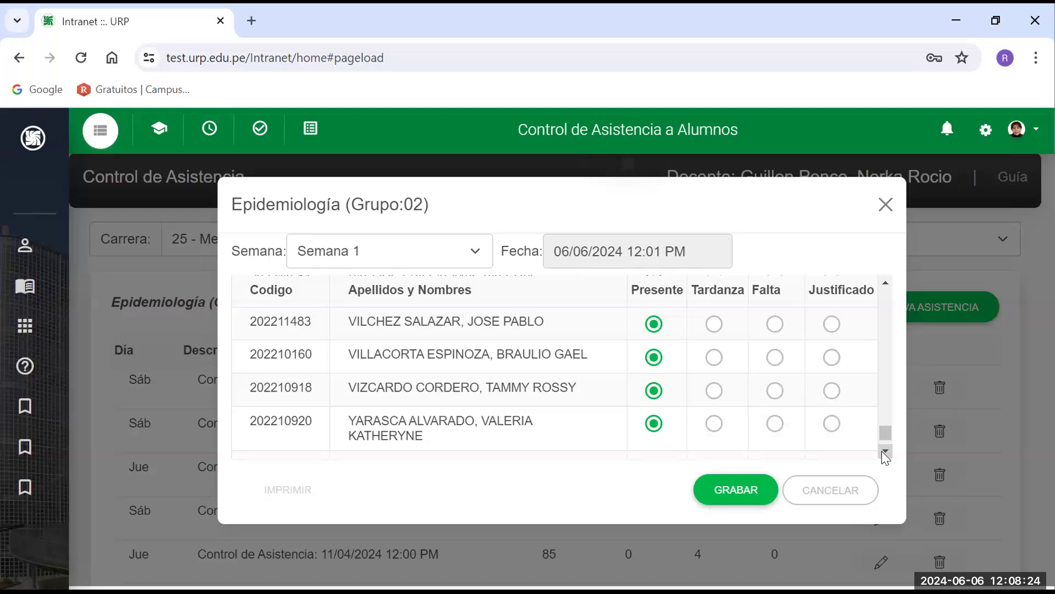
pyautogui.click(884, 452)
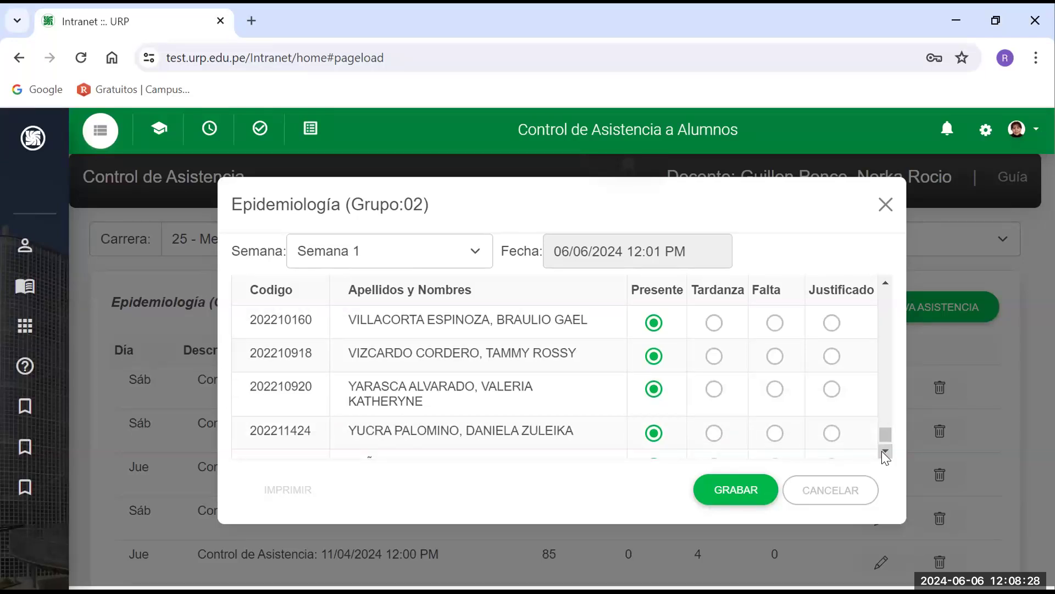
pyautogui.click(884, 453)
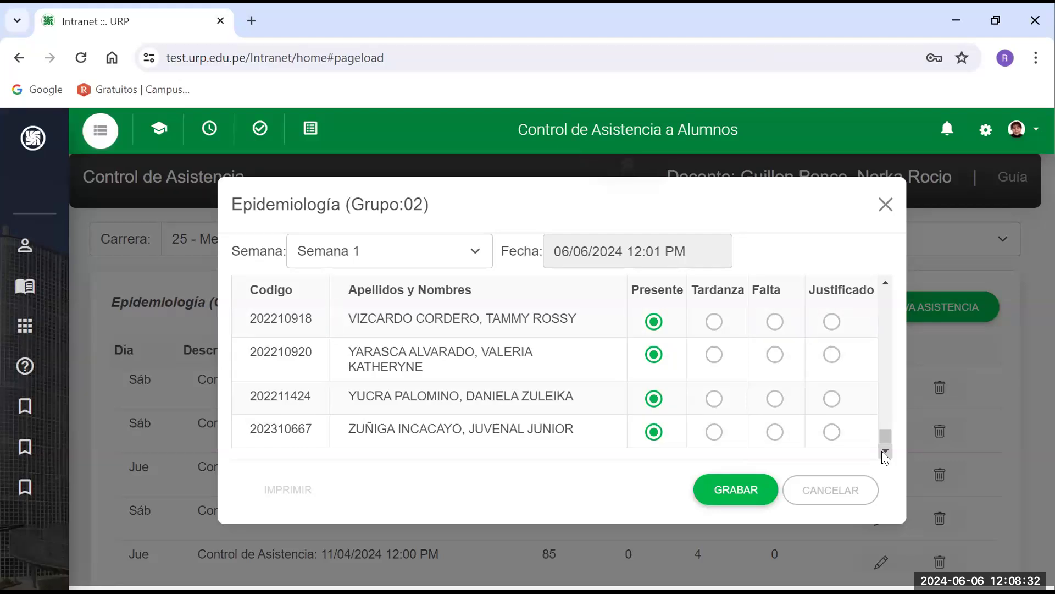
pyautogui.click(884, 451)
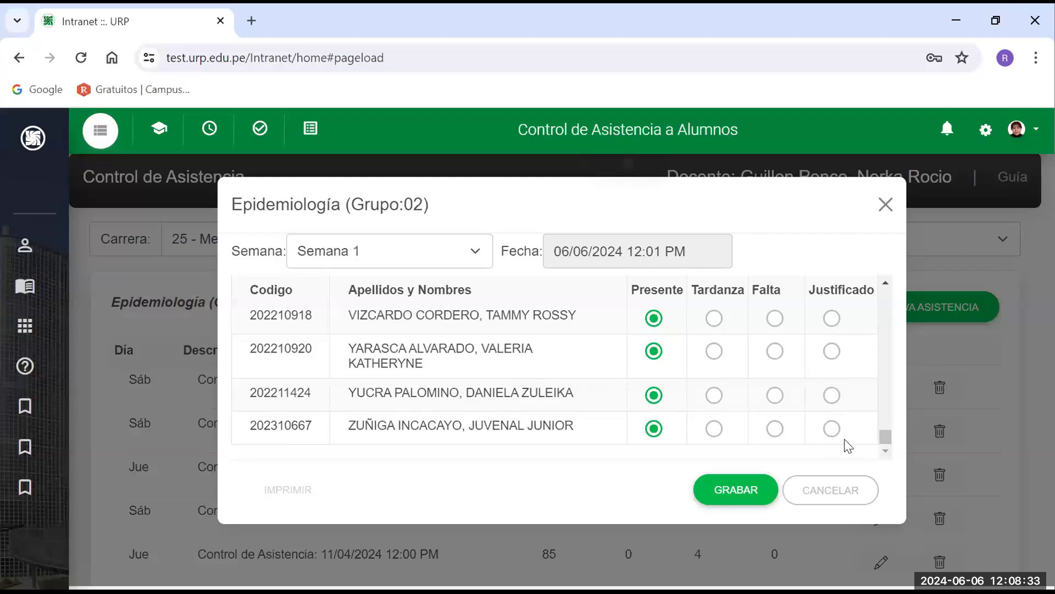
pyautogui.click(775, 428)
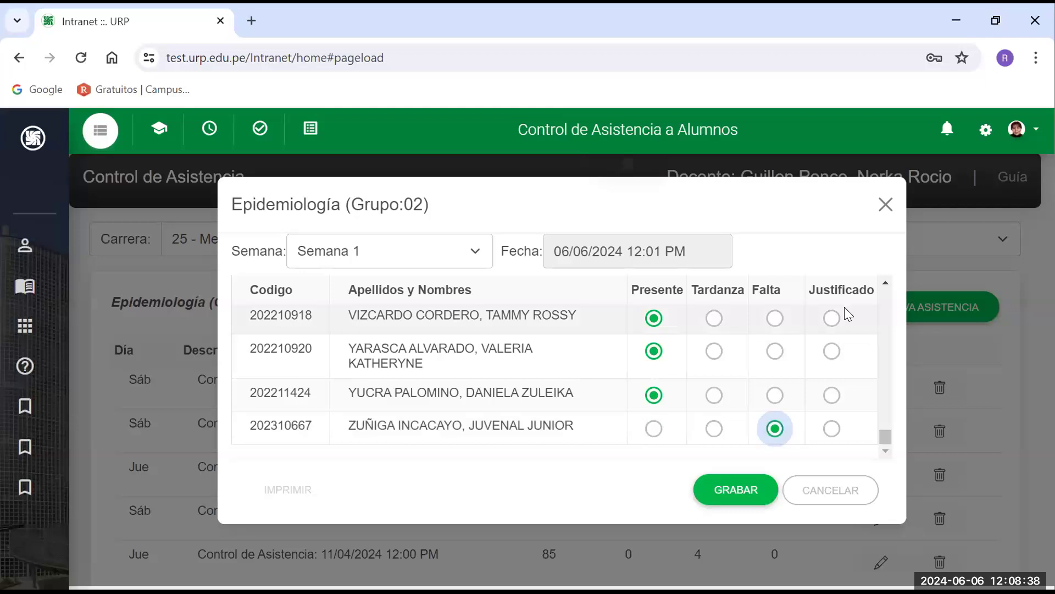
# Set the eighth student whose surname starts with M, the first one there marked Falta, back to Presente
pyautogui.scroll(3, 836, 306)
pyautogui.scroll(5, 836, 312)
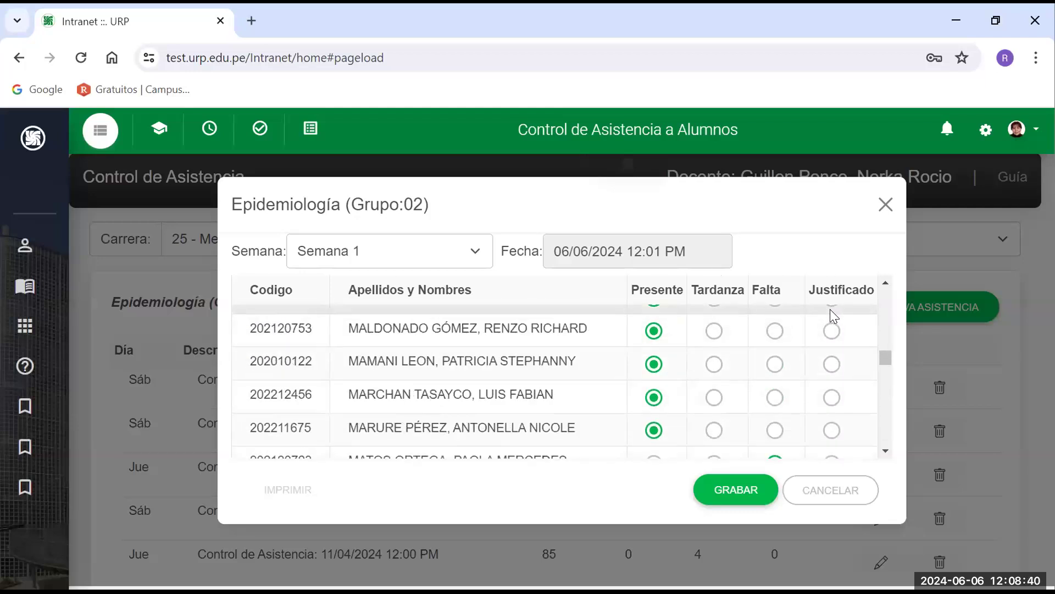
pyautogui.scroll(-3, 833, 311)
pyautogui.scroll(3, 831, 328)
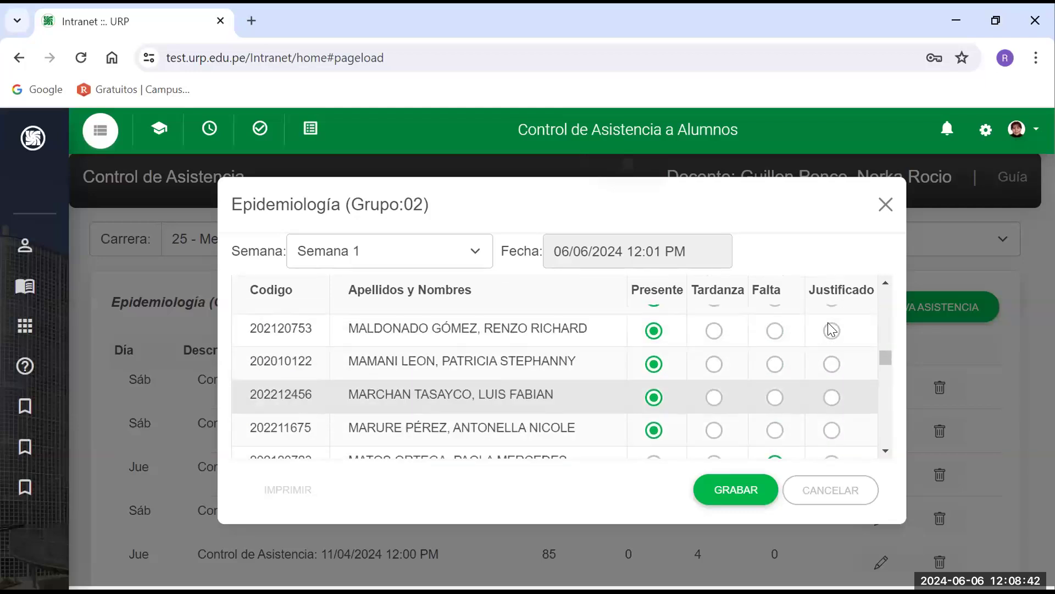
pyautogui.scroll(3, 832, 328)
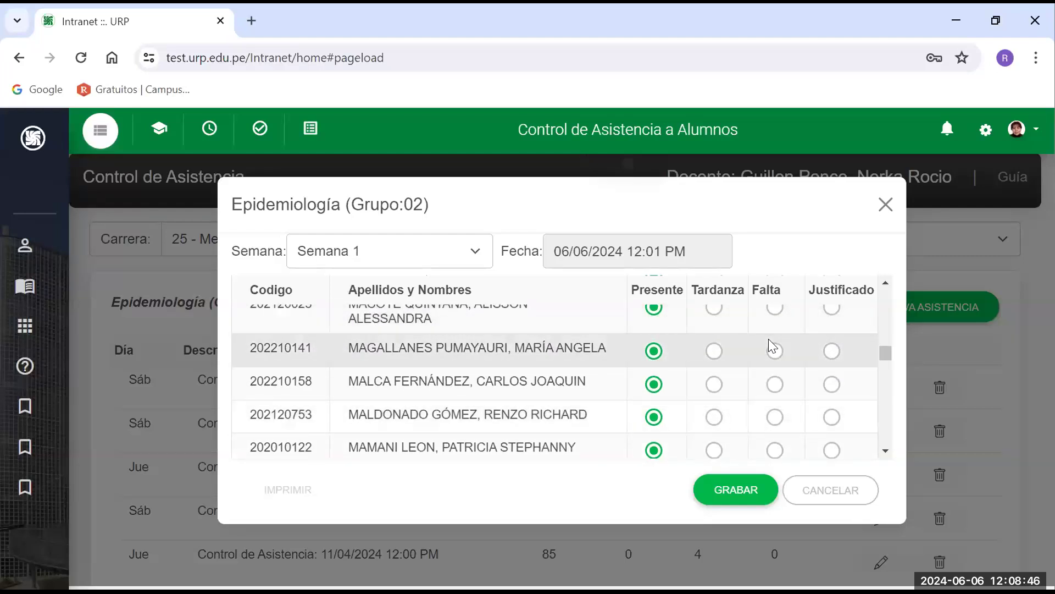
pyautogui.scroll(-3, 769, 338)
pyautogui.scroll(-3, 768, 341)
pyautogui.scroll(-3, 769, 342)
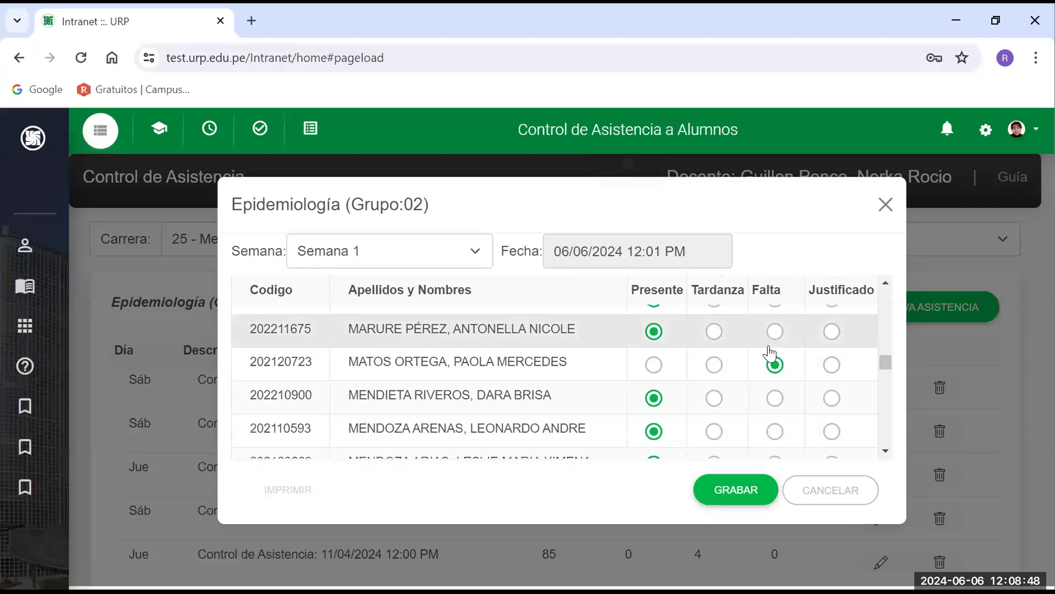
pyautogui.scroll(6, 770, 344)
pyautogui.scroll(3, 772, 348)
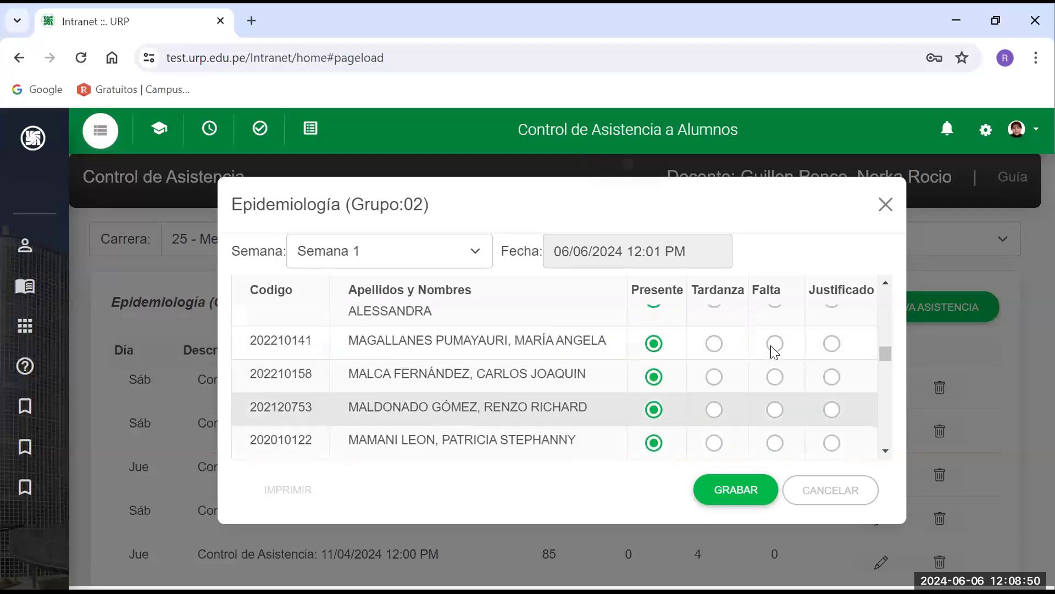
pyautogui.scroll(3, 737, 333)
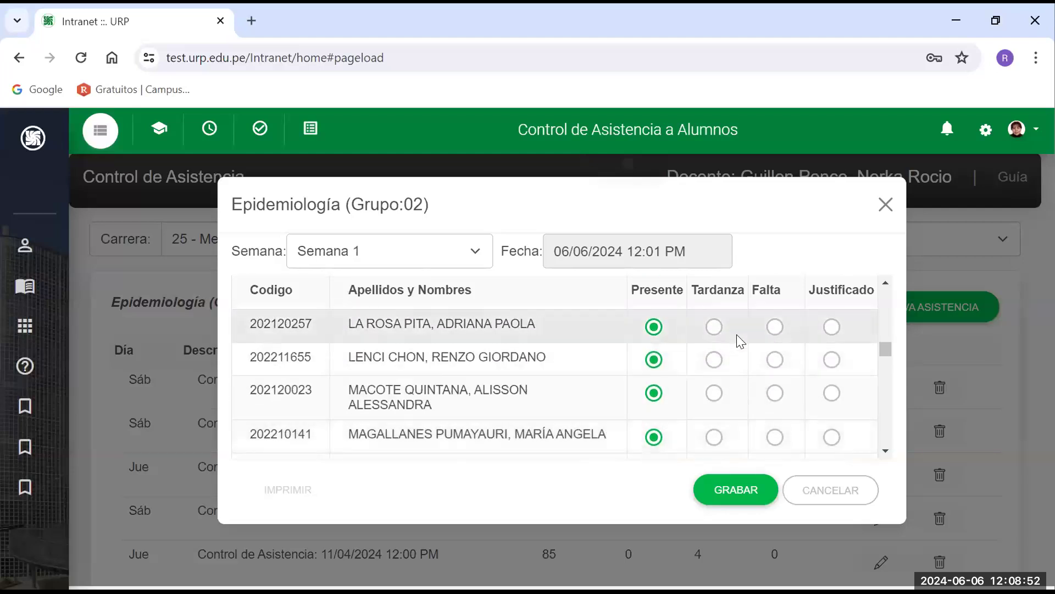
pyautogui.scroll(-3, 737, 340)
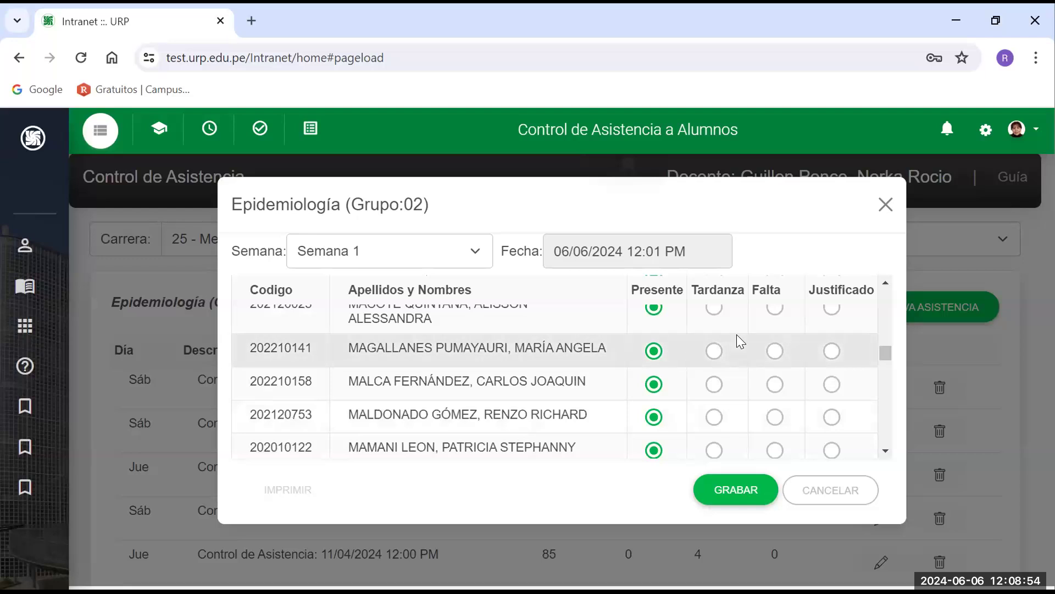
pyautogui.scroll(-3, 721, 347)
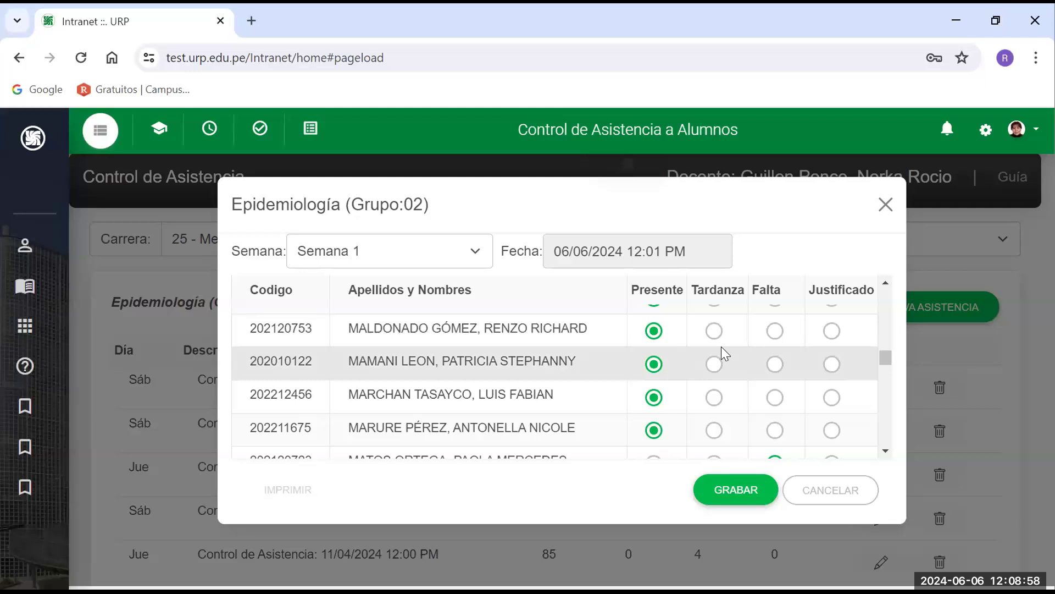
pyautogui.click(884, 450)
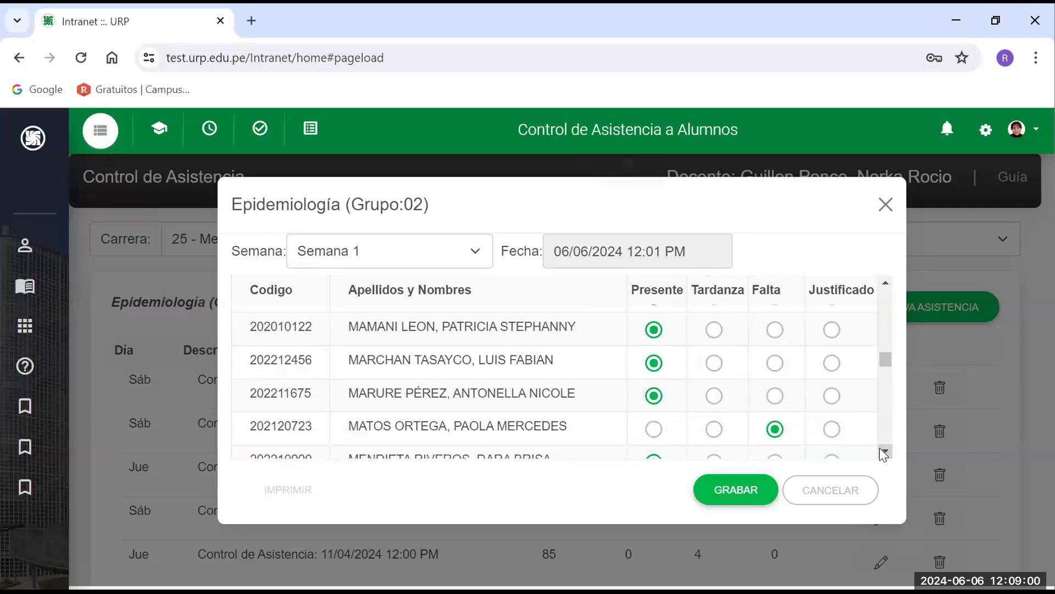
pyautogui.click(654, 428)
# Return to the start of the student list and save the attendance for Epidemiología (Grupo:02)
pyautogui.scroll(3, 783, 374)
pyautogui.scroll(10, 781, 370)
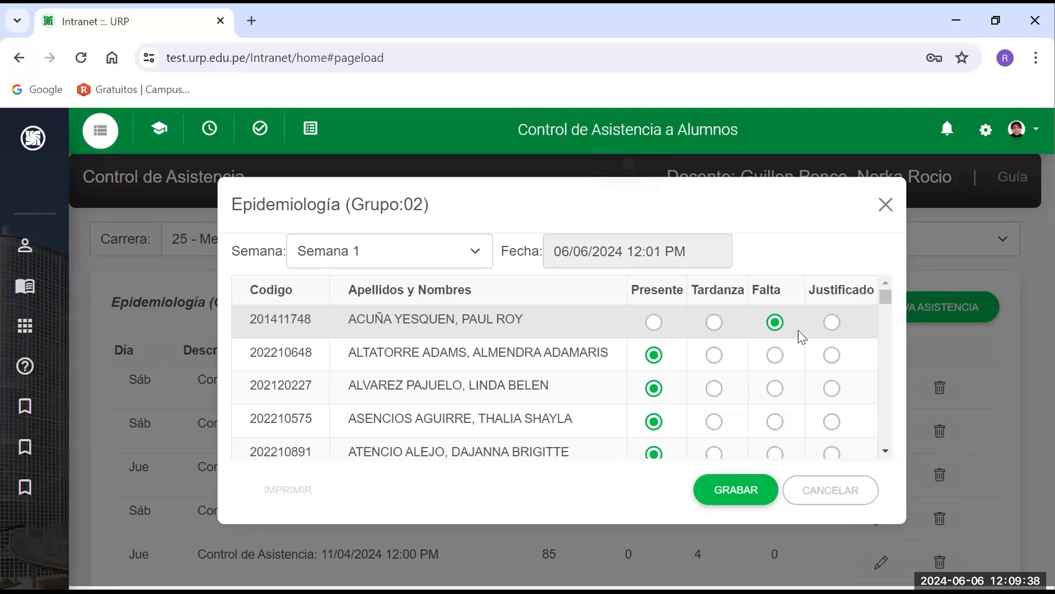
pyautogui.click(746, 495)
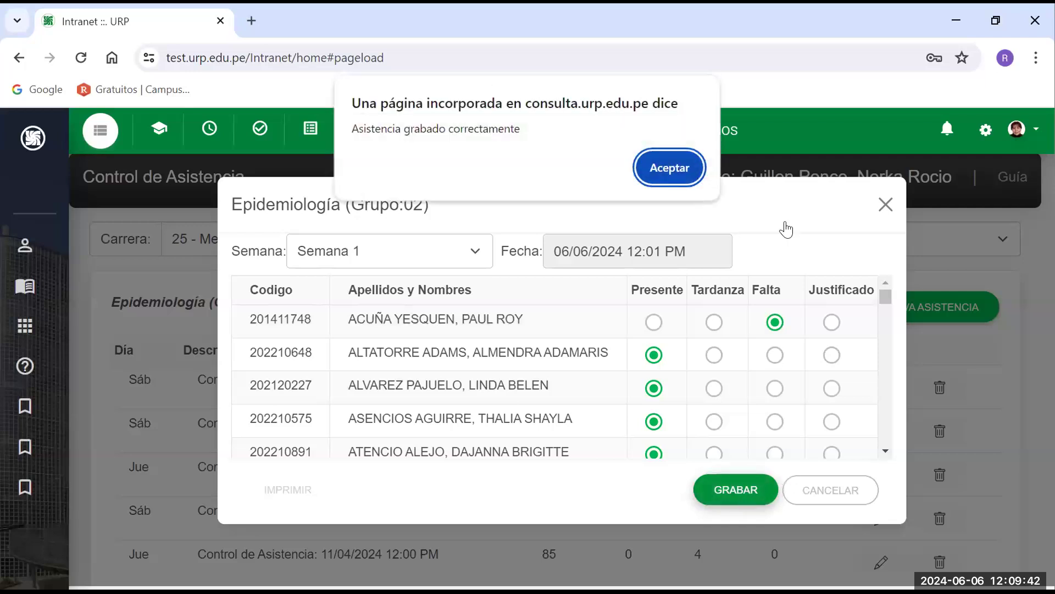